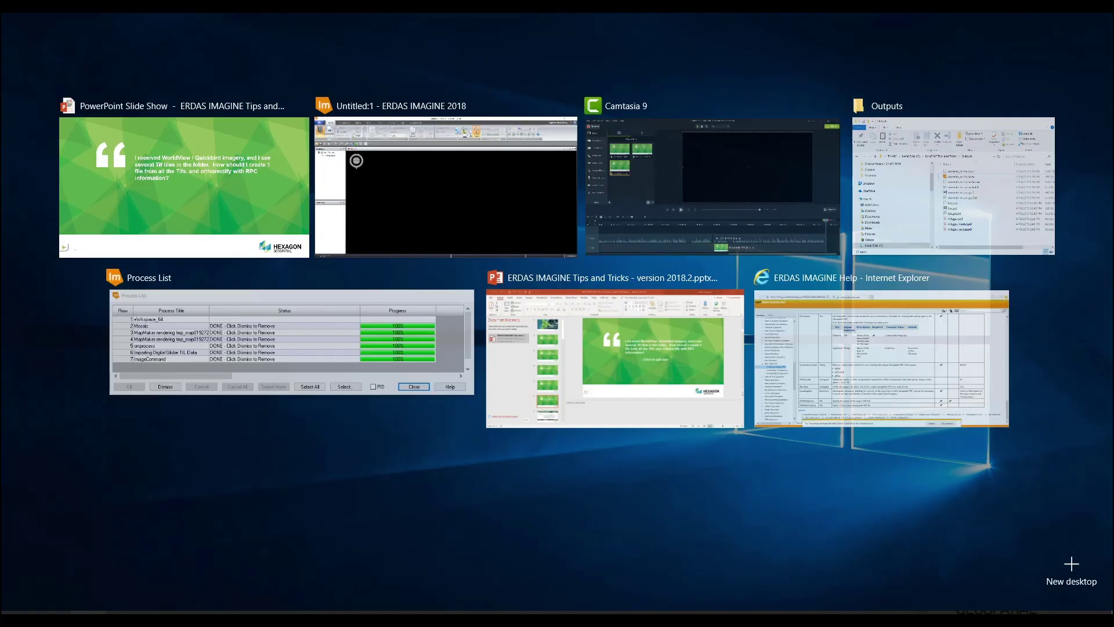
Step: Switch to ERDAS IMAGINE and bring the Outputs folder window in front of it
{"action": "left_click", "coordinate": [460, 230]}
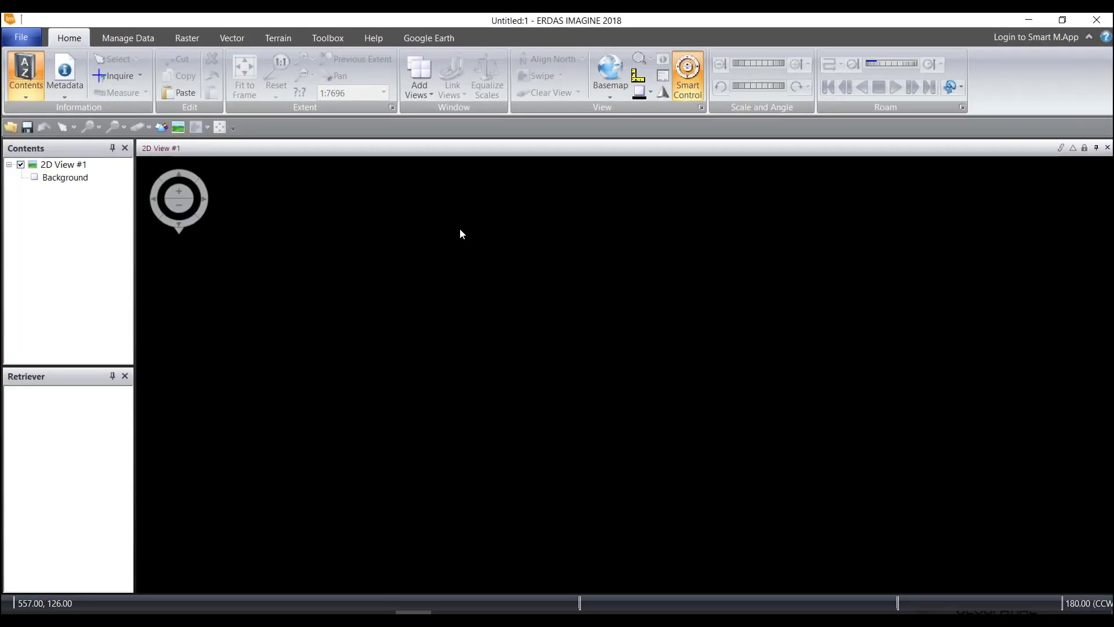
{"action": "key", "text": "alt+Tab"}
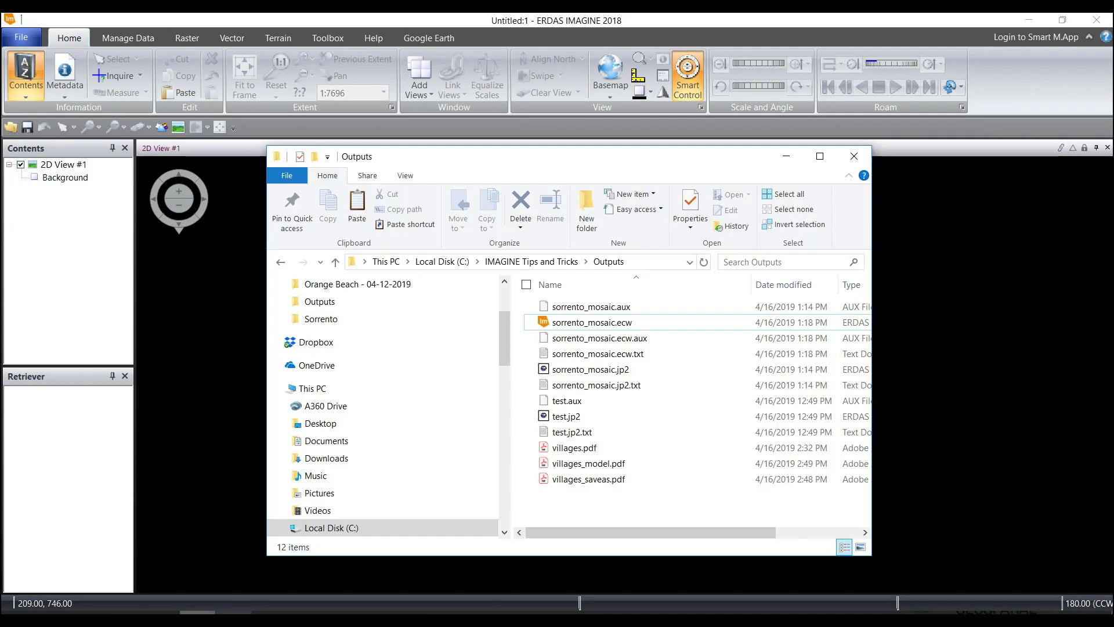
{"action": "left_click", "coordinate": [572, 264]}
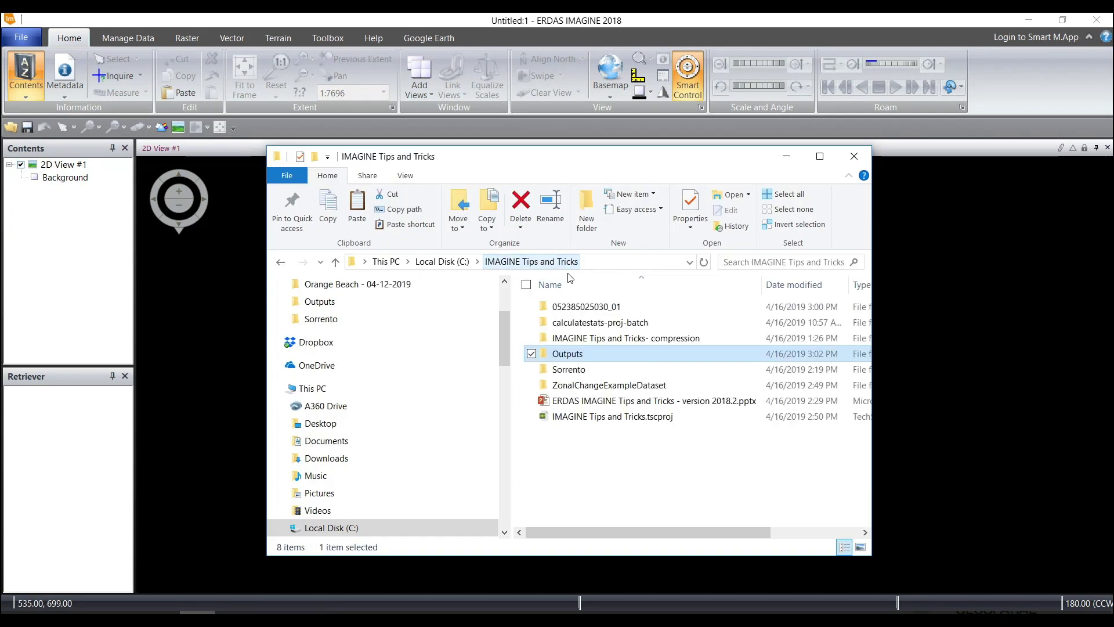
{"action": "left_click", "coordinate": [585, 307]}
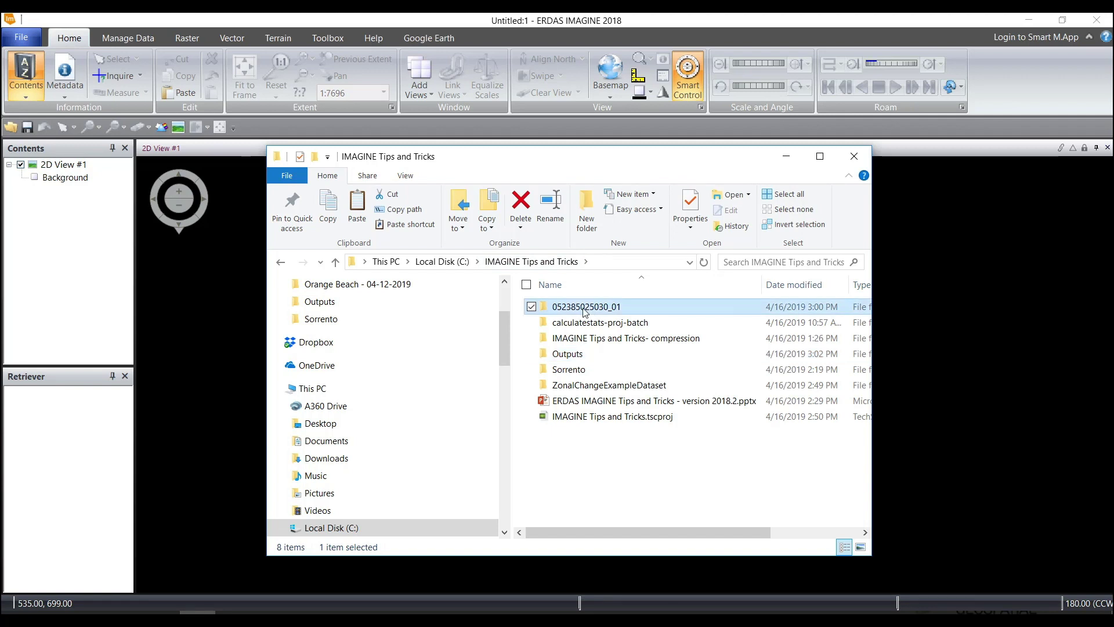
{"action": "double_click", "coordinate": [585, 307]}
{"action": "left_click_drag", "start_coordinate": [572, 158], "coordinate": [462, 133]}
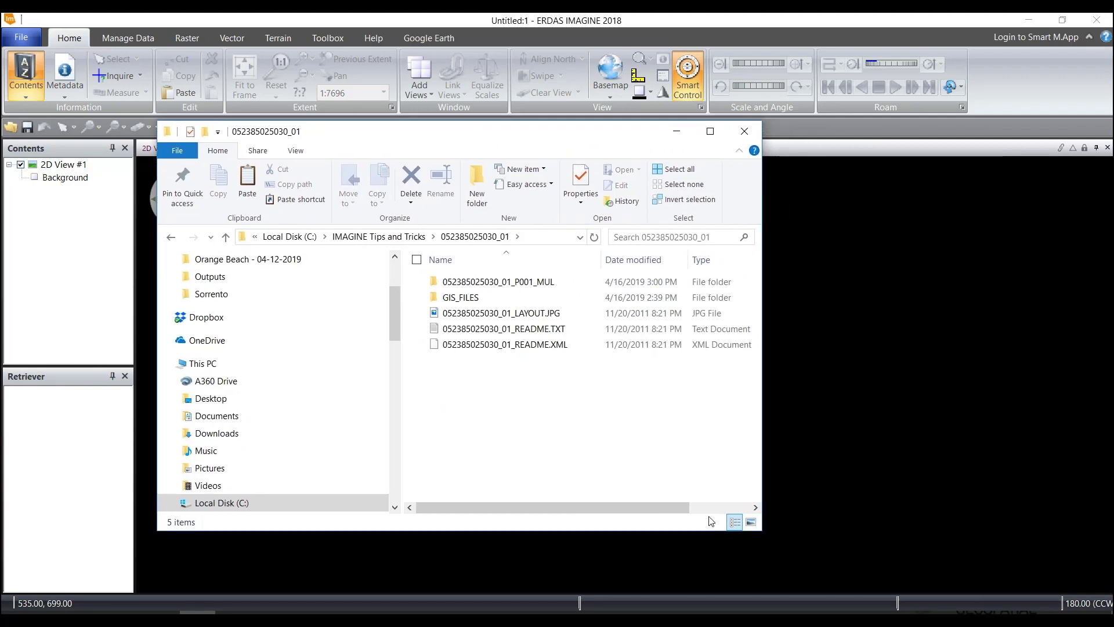
{"action": "left_click_drag", "start_coordinate": [765, 530], "coordinate": [916, 531]}
{"action": "left_click", "coordinate": [532, 283]}
{"action": "double_click", "coordinate": [532, 283]}
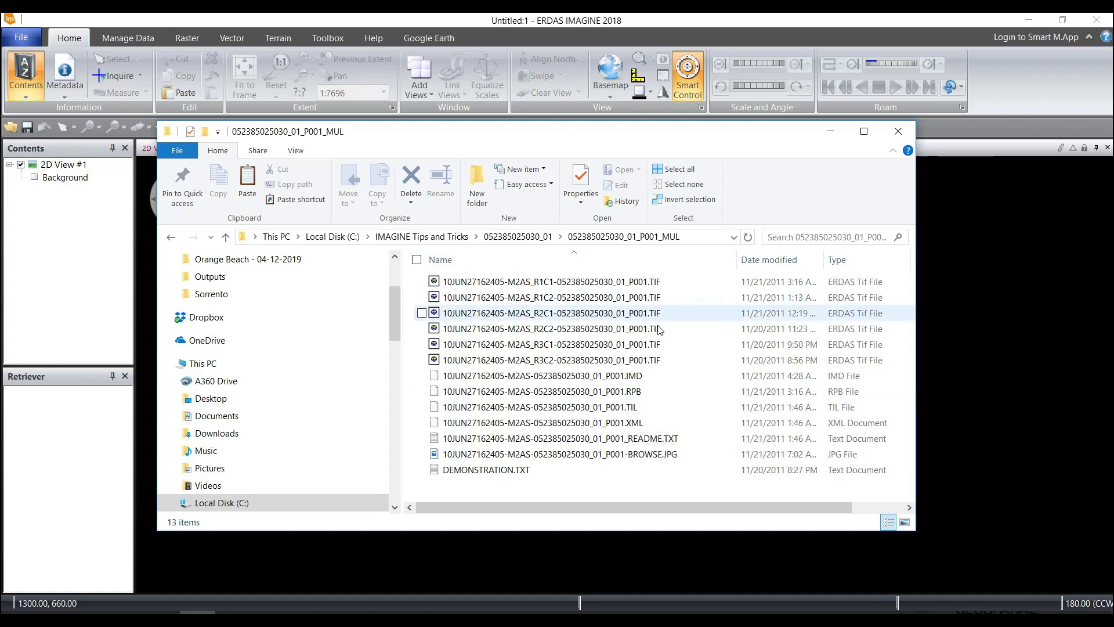
{"action": "mouse_move", "coordinate": [678, 366]}
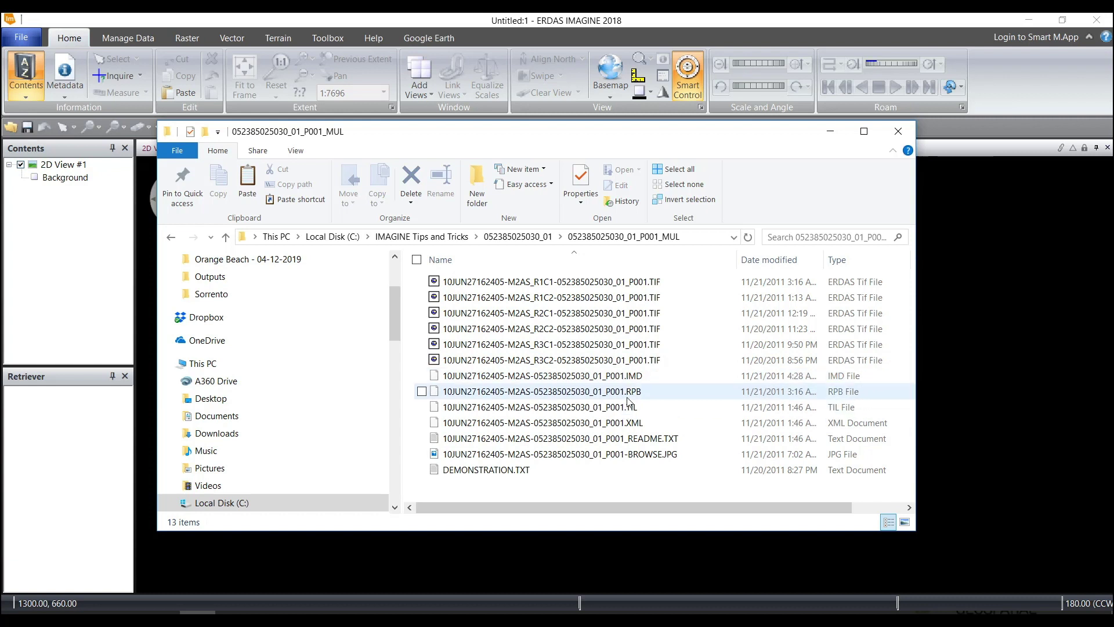
{"action": "mouse_move", "coordinate": [631, 399]}
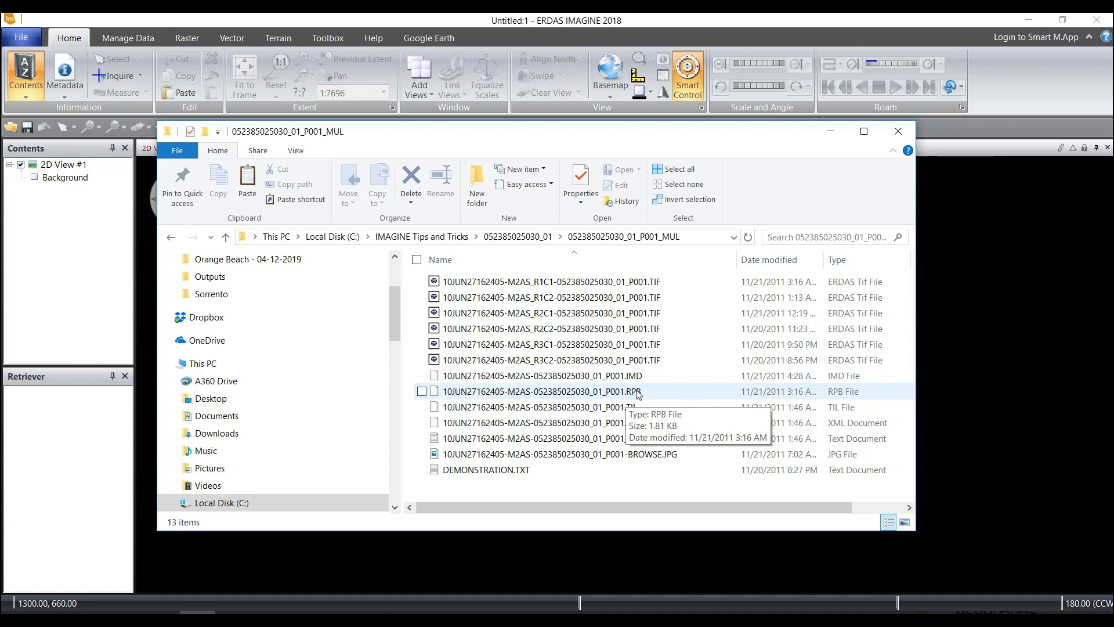
{"action": "left_click", "coordinate": [829, 136]}
Step: Start a data import using the Digital Globe TIL (Direct Read) format
{"action": "left_click", "coordinate": [129, 39]}
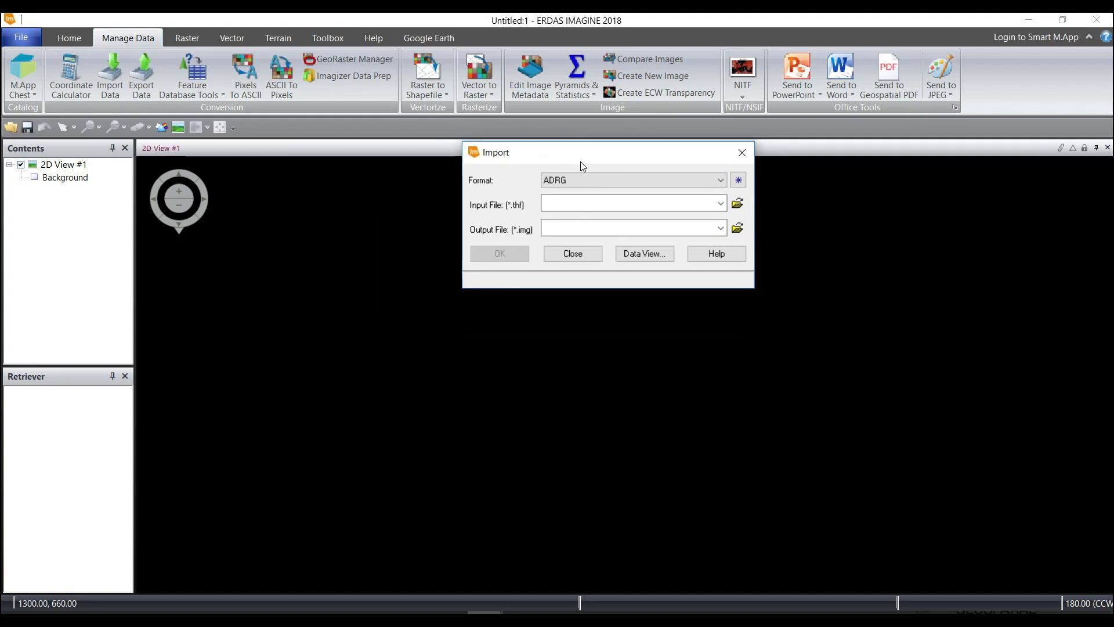
{"action": "left_click", "coordinate": [720, 180]}
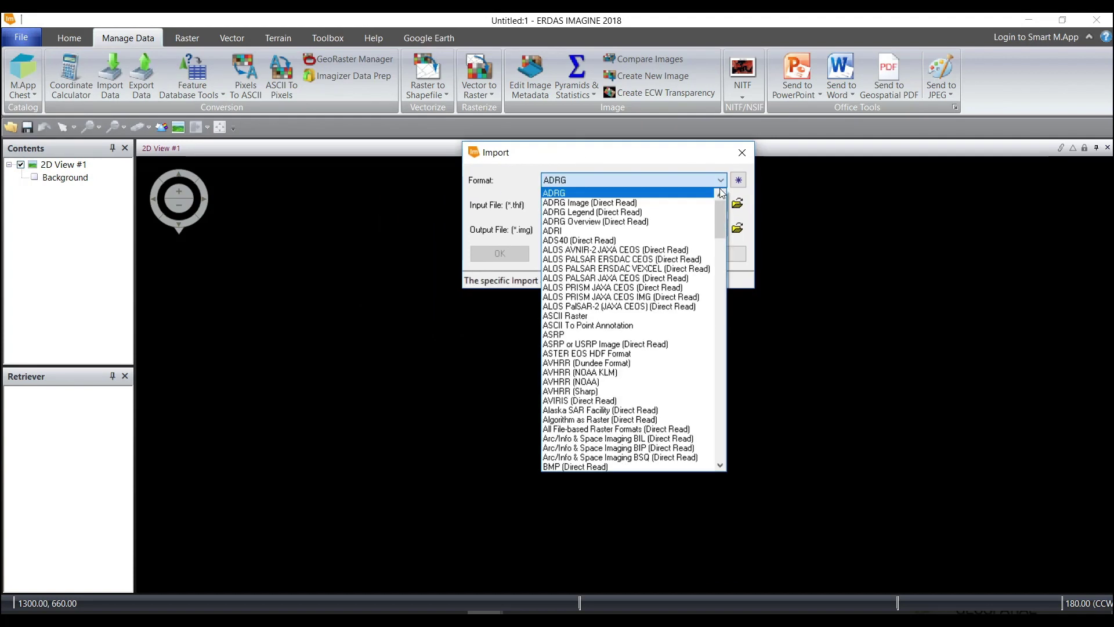
{"action": "left_click_drag", "start_coordinate": [718, 207], "coordinate": [720, 257]}
{"action": "left_click", "coordinate": [653, 298]}
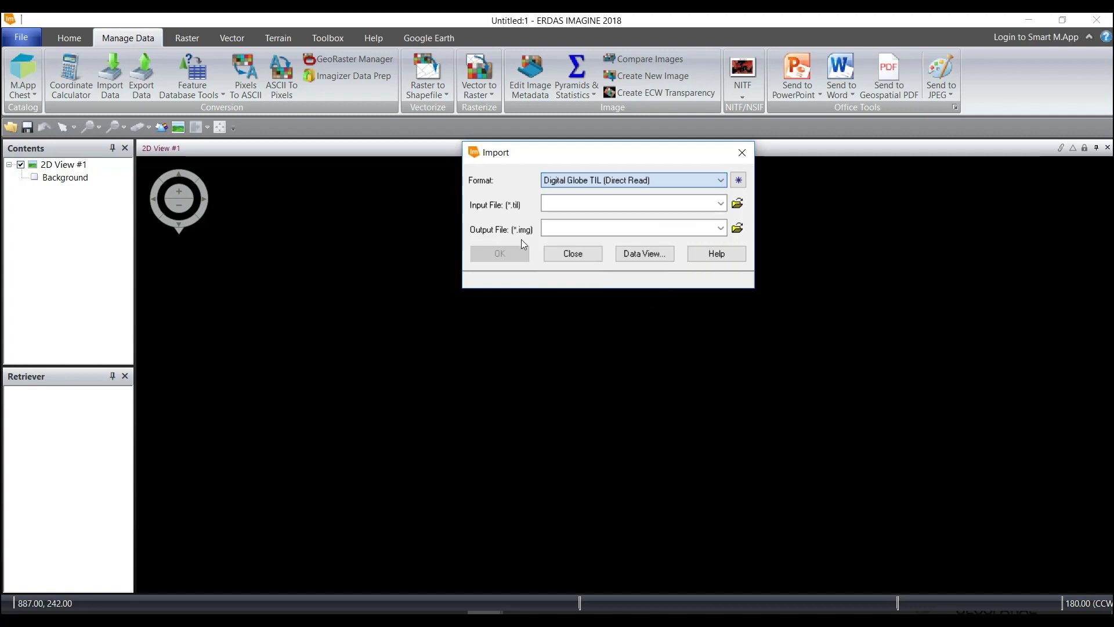
{"action": "left_click", "coordinate": [738, 205]}
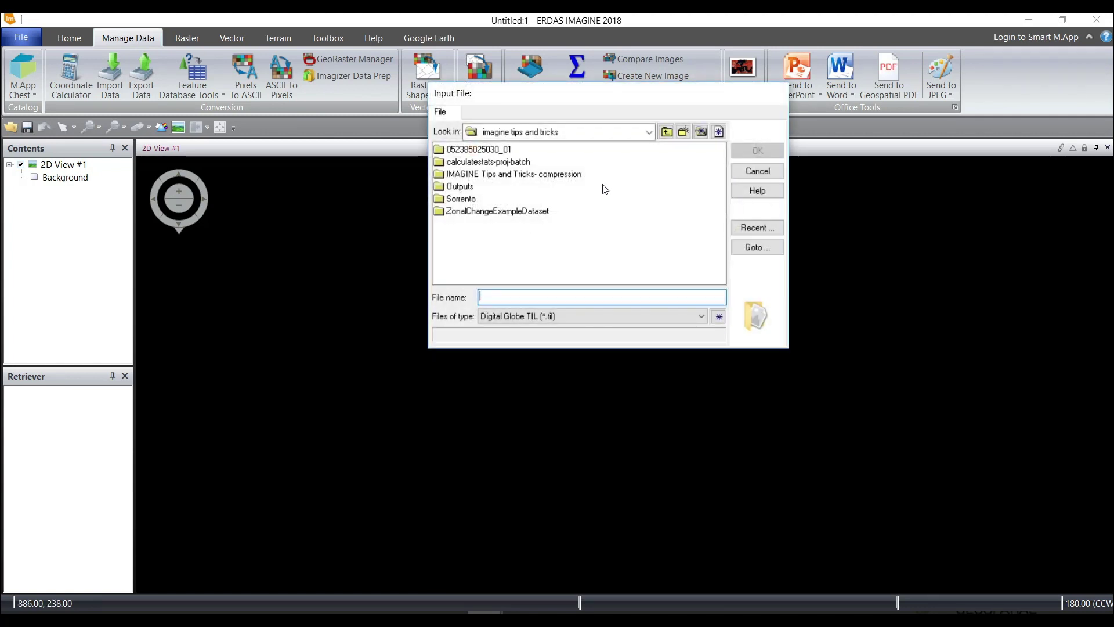
{"action": "double_click", "coordinate": [472, 152]}
{"action": "double_click", "coordinate": [473, 149]}
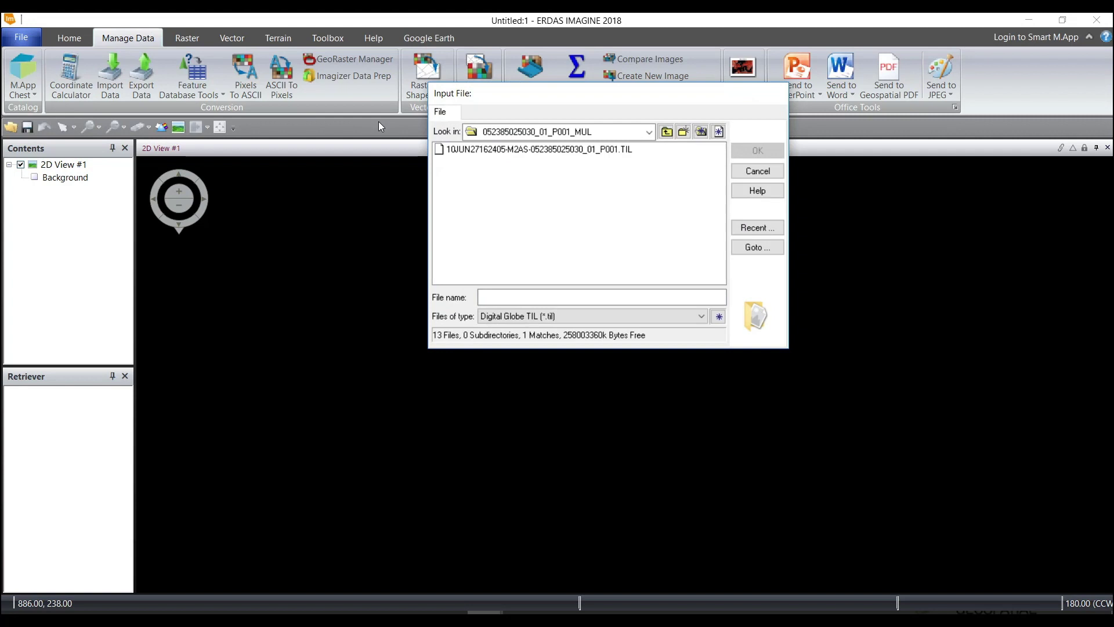
{"action": "left_click", "coordinate": [523, 150]}
{"action": "left_click", "coordinate": [758, 150]}
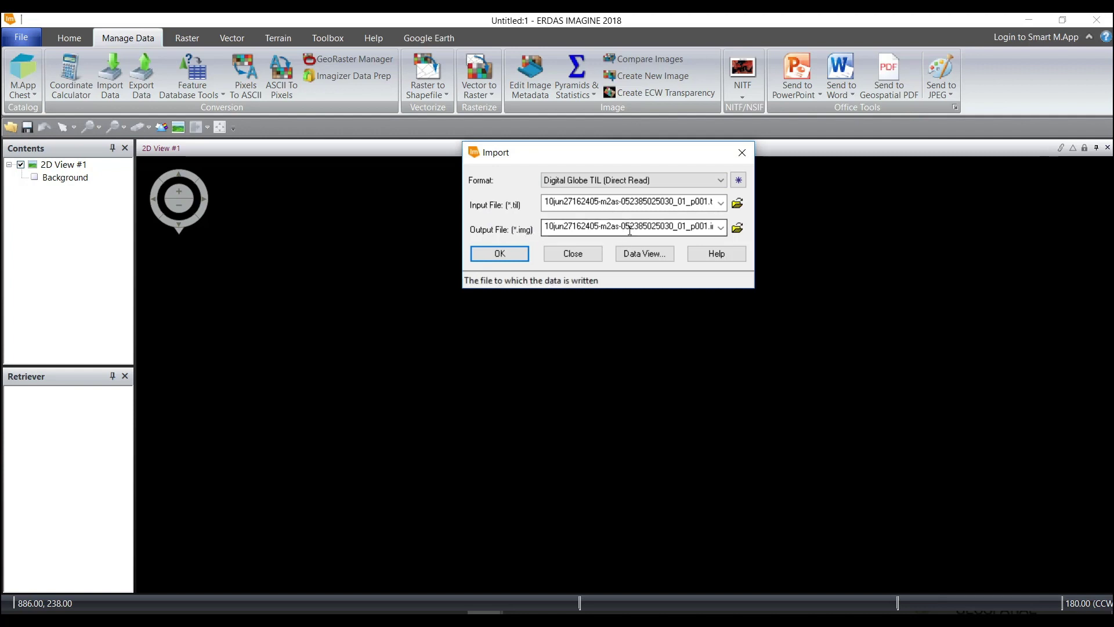
{"action": "left_click", "coordinate": [502, 253]}
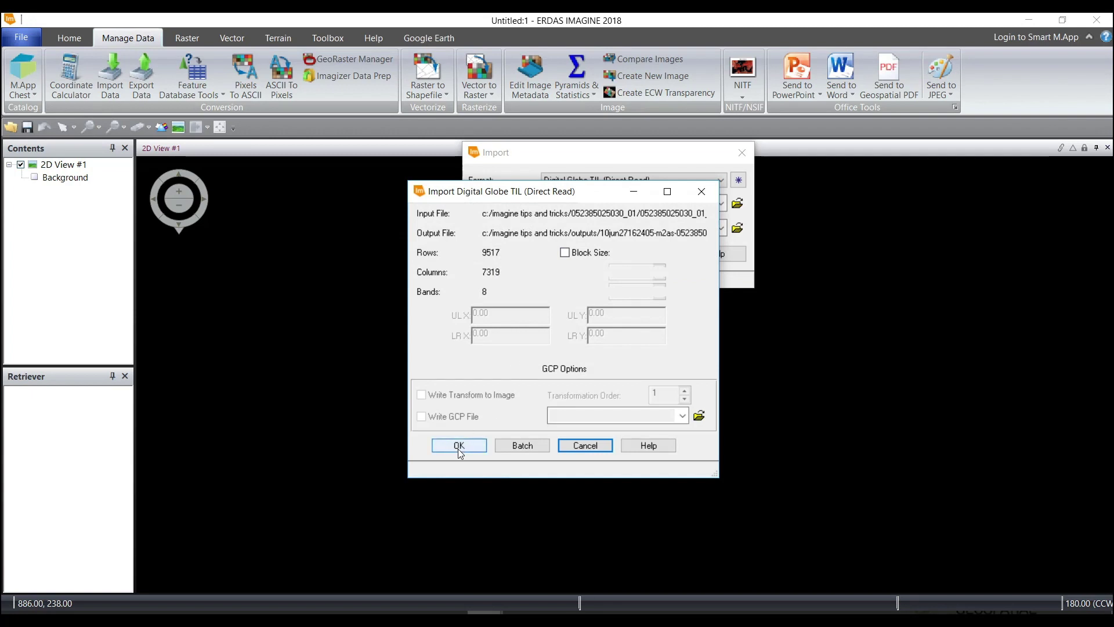
Step: Accept the Digital Globe TIL import options to create the 8-band .img file
{"action": "left_click", "coordinate": [468, 445]}
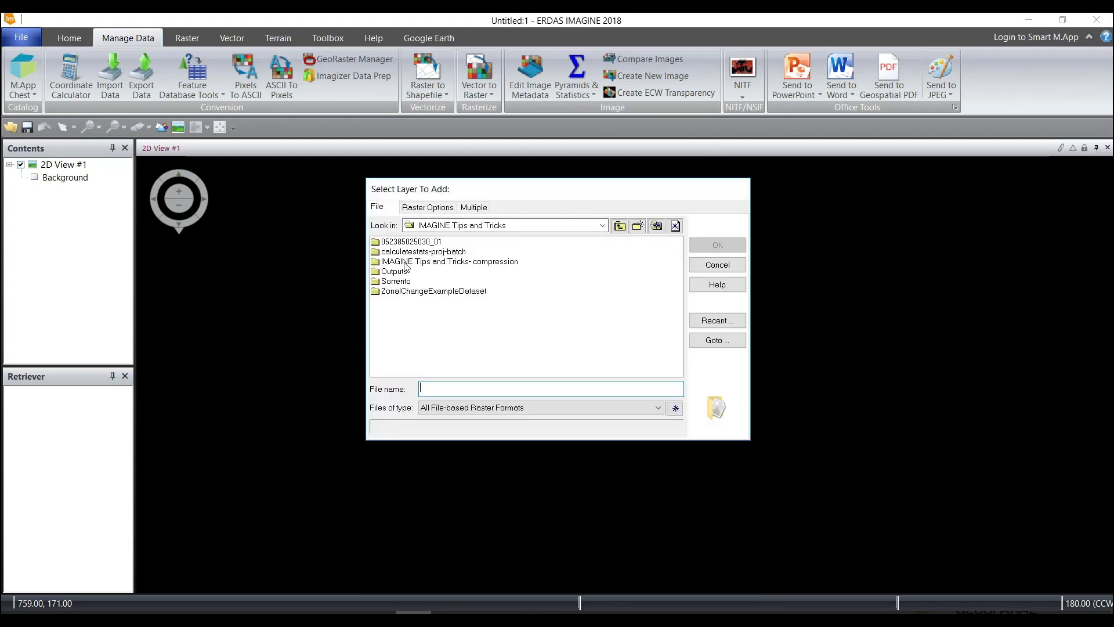
{"action": "left_click", "coordinate": [717, 320]}
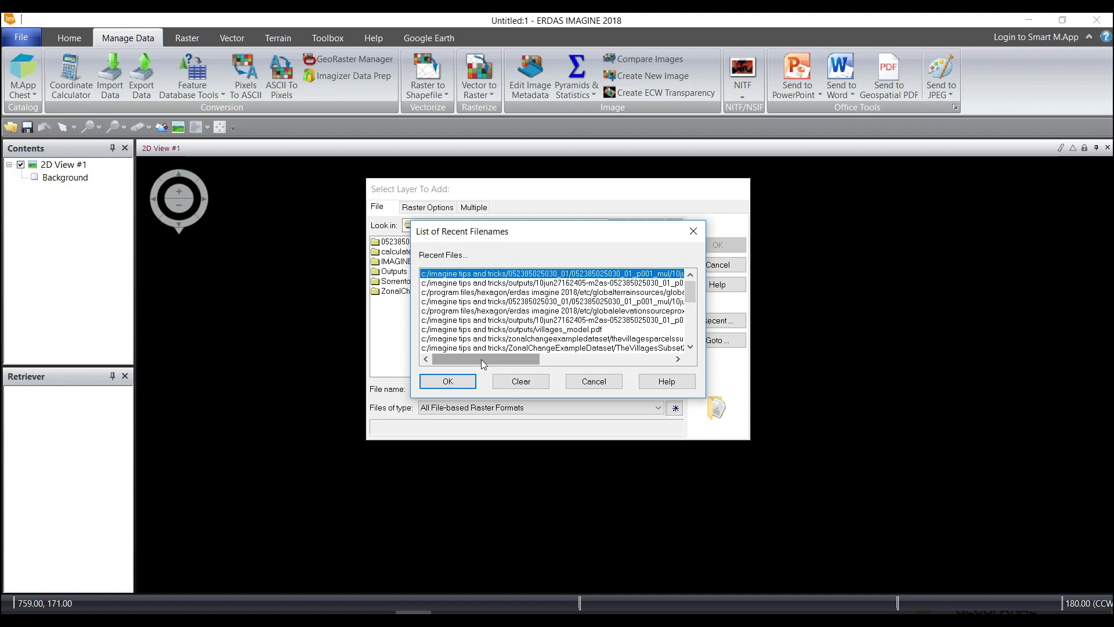
{"action": "left_click_drag", "start_coordinate": [482, 360], "coordinate": [553, 370]}
{"action": "left_click", "coordinate": [517, 285]}
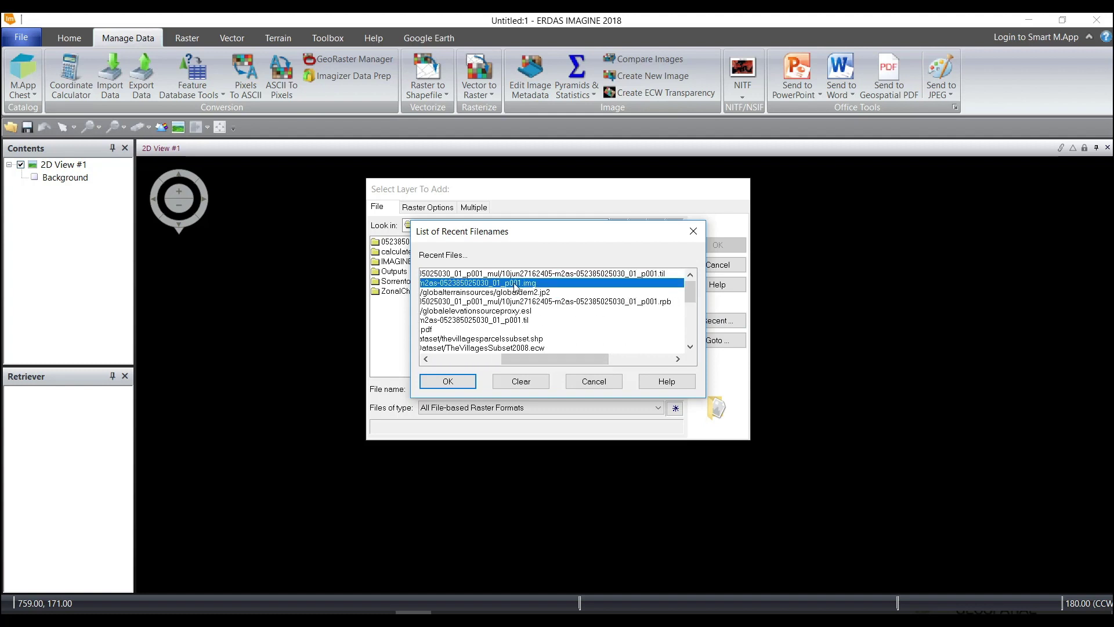
{"action": "left_click", "coordinate": [455, 381]}
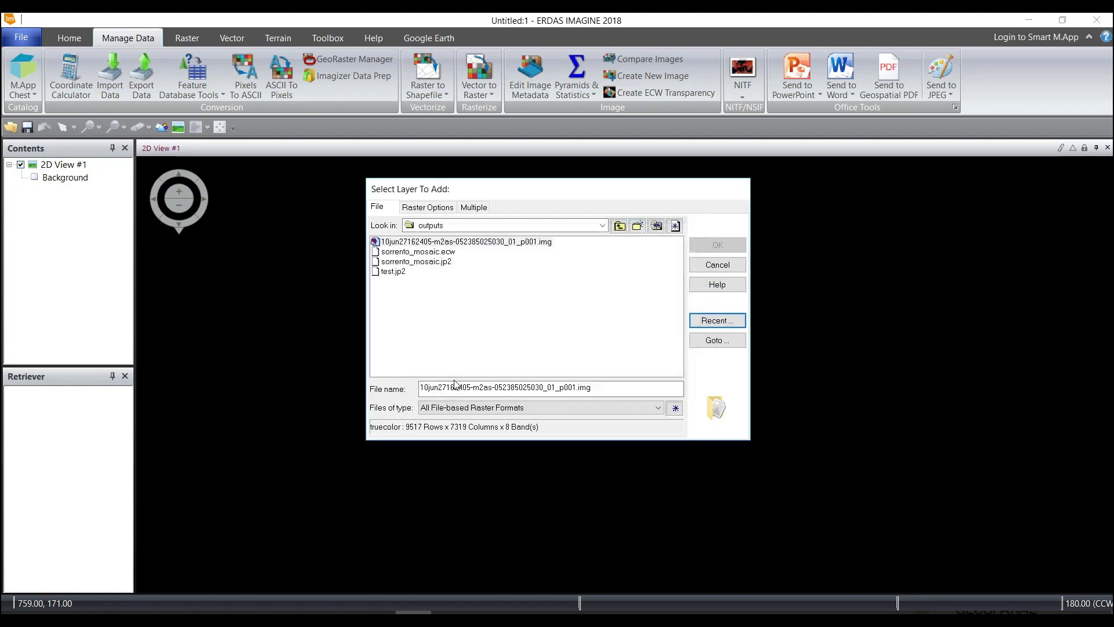
{"action": "left_click", "coordinate": [456, 242]}
{"action": "left_click", "coordinate": [699, 247]}
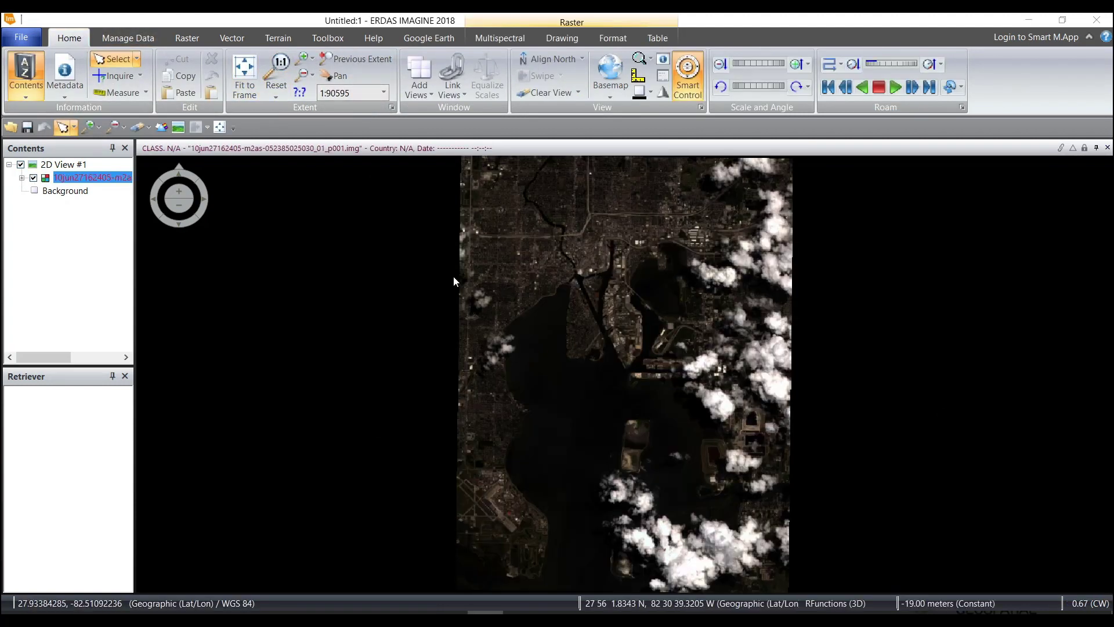
Step: Show the tank farm at 1:1 resolution and brighten it with Discrete DRA
{"action": "left_click", "coordinate": [268, 65]}
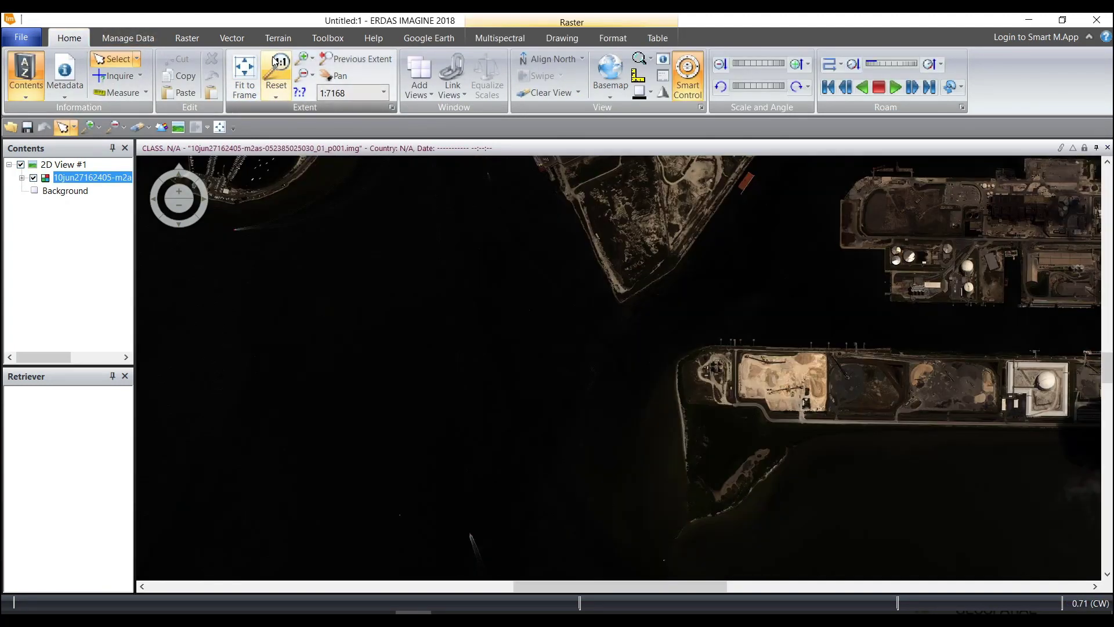
{"action": "left_click_drag", "start_coordinate": [570, 239], "coordinate": [607, 543]}
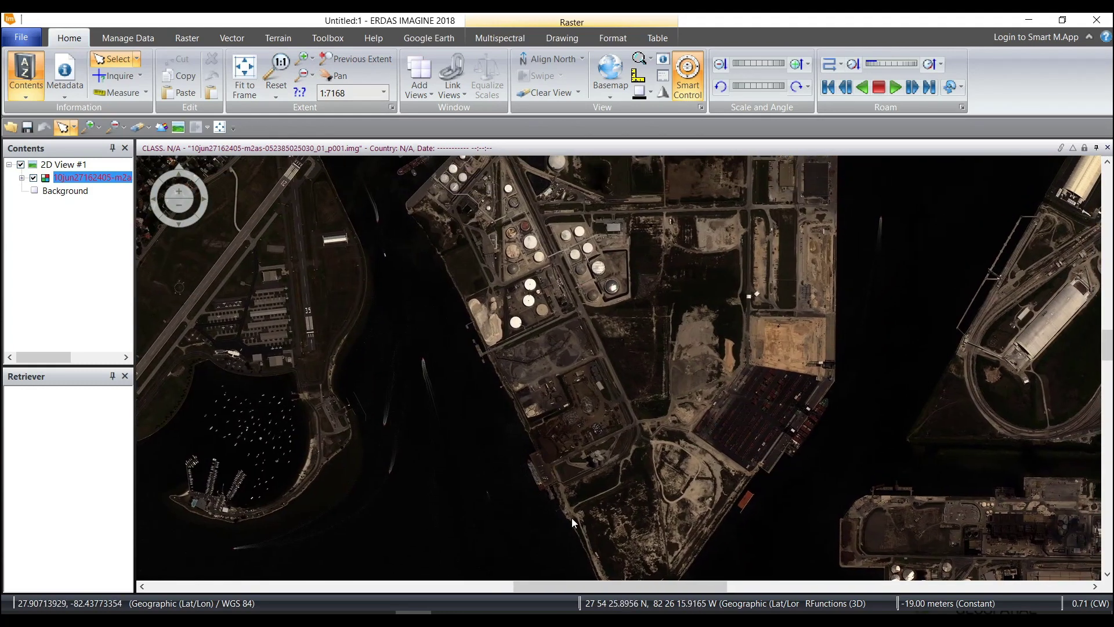
{"action": "left_click", "coordinate": [512, 43]}
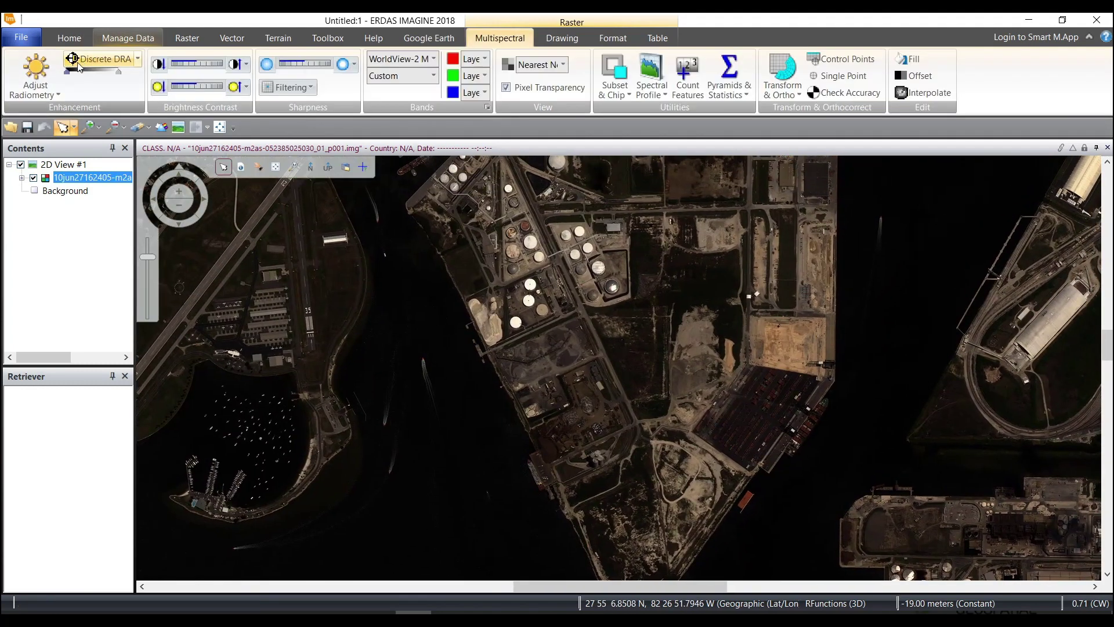
{"action": "left_click", "coordinate": [94, 58]}
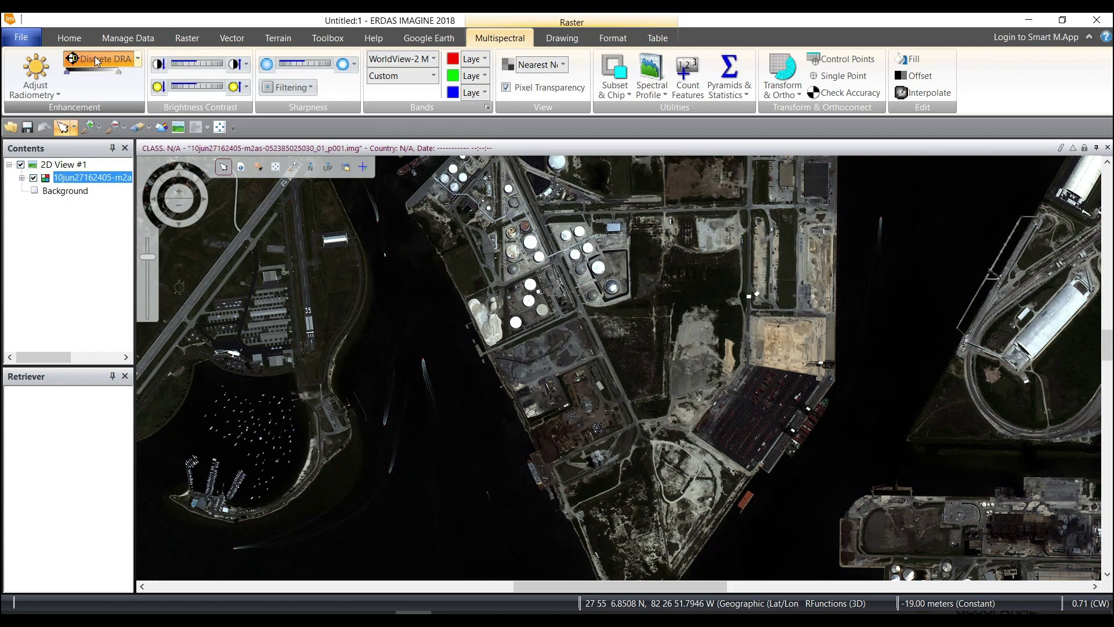
Step: Zoom in and pan across the harbour, ship and coast, then open Transform & Ortho
{"action": "scroll", "coordinate": [625, 264], "scroll_direction": "up", "scroll_amount": 3}
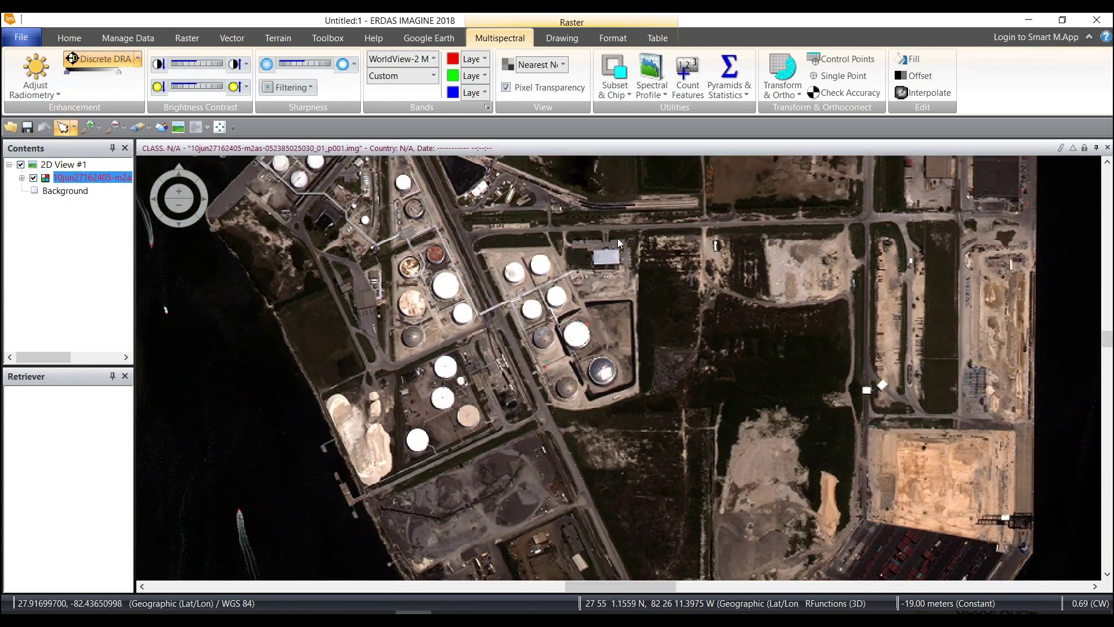
{"action": "left_click_drag", "start_coordinate": [617, 238], "coordinate": [709, 403]}
{"action": "left_click_drag", "start_coordinate": [874, 255], "coordinate": [687, 182]}
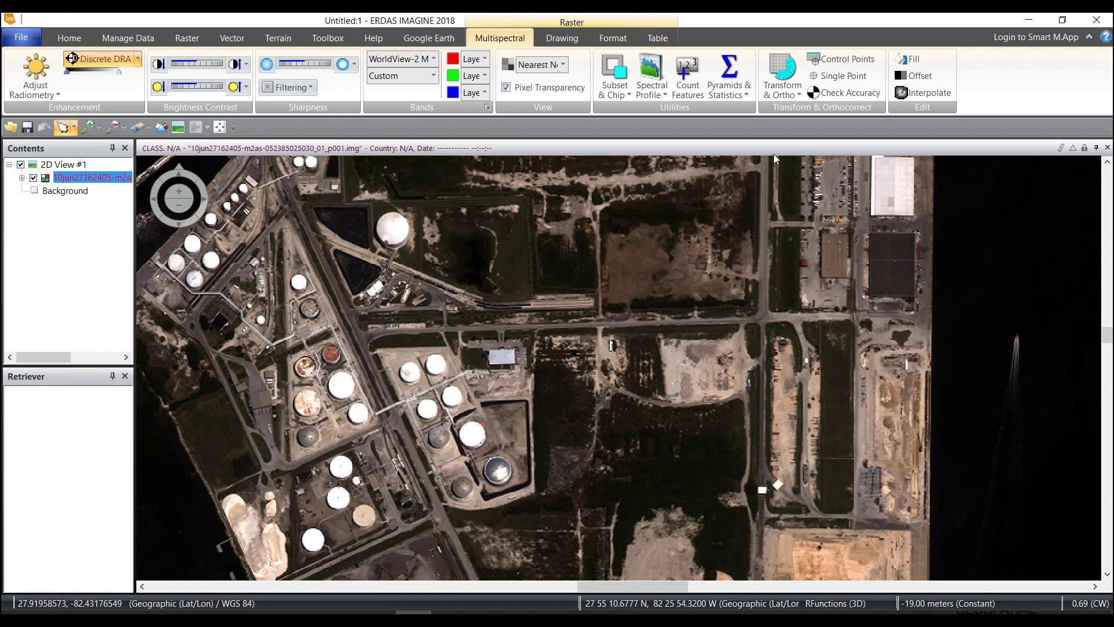
{"action": "left_click", "coordinate": [785, 95]}
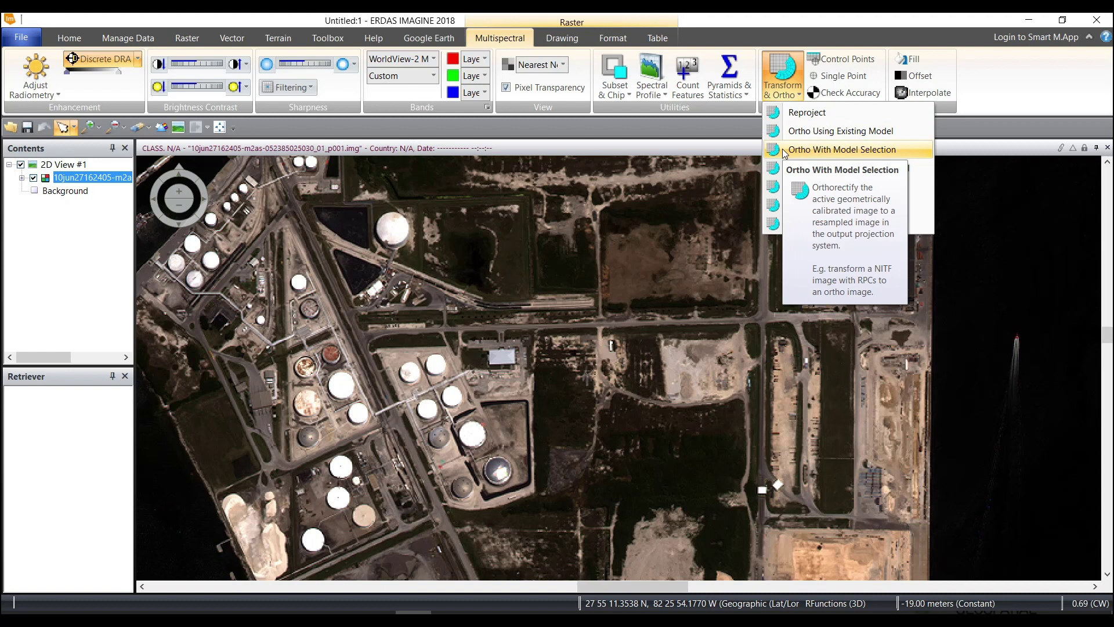
Step: Choose Ortho With Model Selection and set WorldView RPC as the geometric model
{"action": "left_click", "coordinate": [806, 150]}
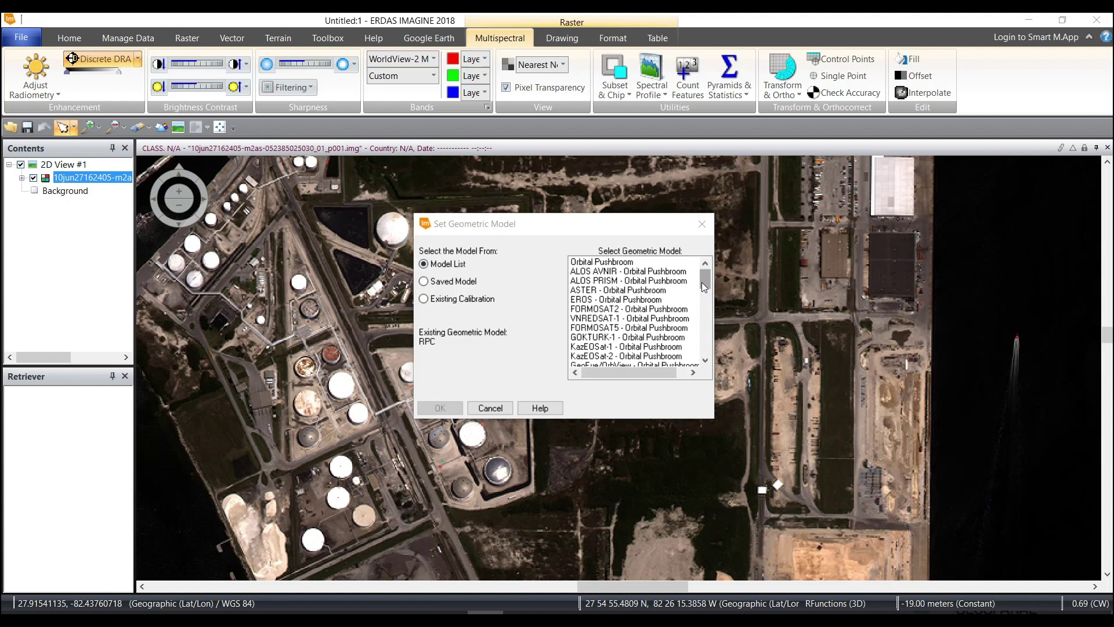
{"action": "left_click_drag", "start_coordinate": [702, 282], "coordinate": [708, 325]}
{"action": "left_click", "coordinate": [592, 290]}
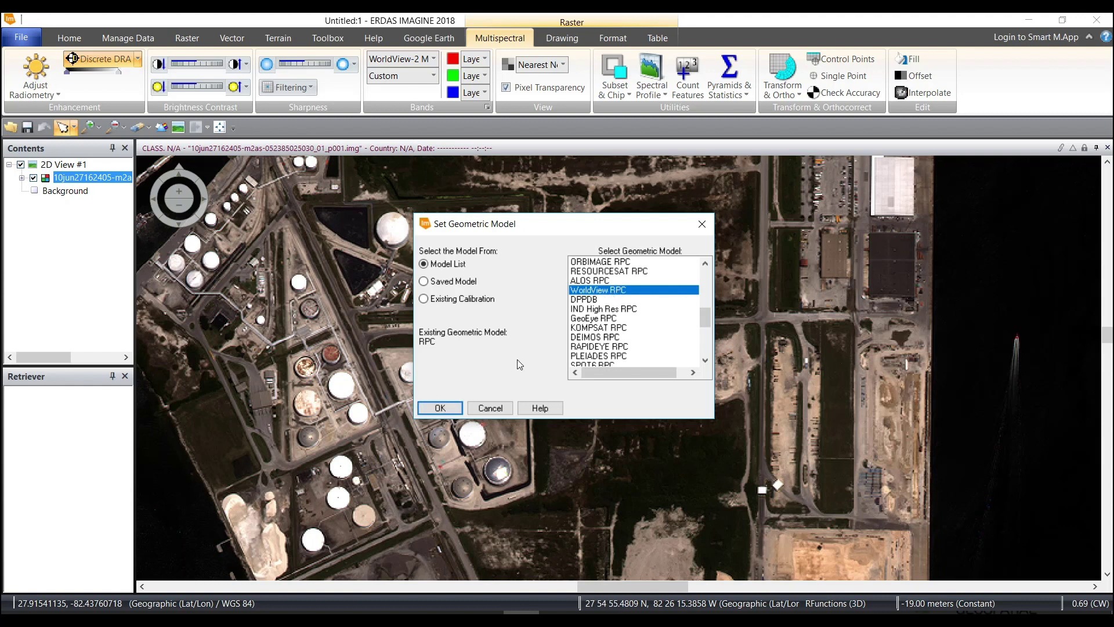
{"action": "left_click", "coordinate": [440, 408]}
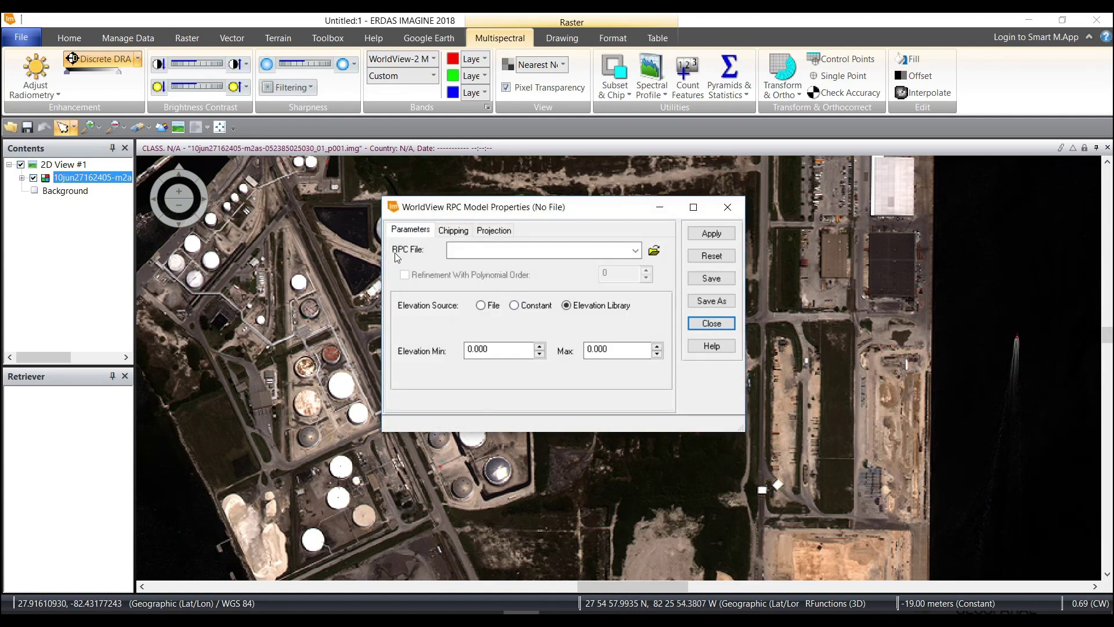
{"action": "left_click", "coordinate": [654, 252]}
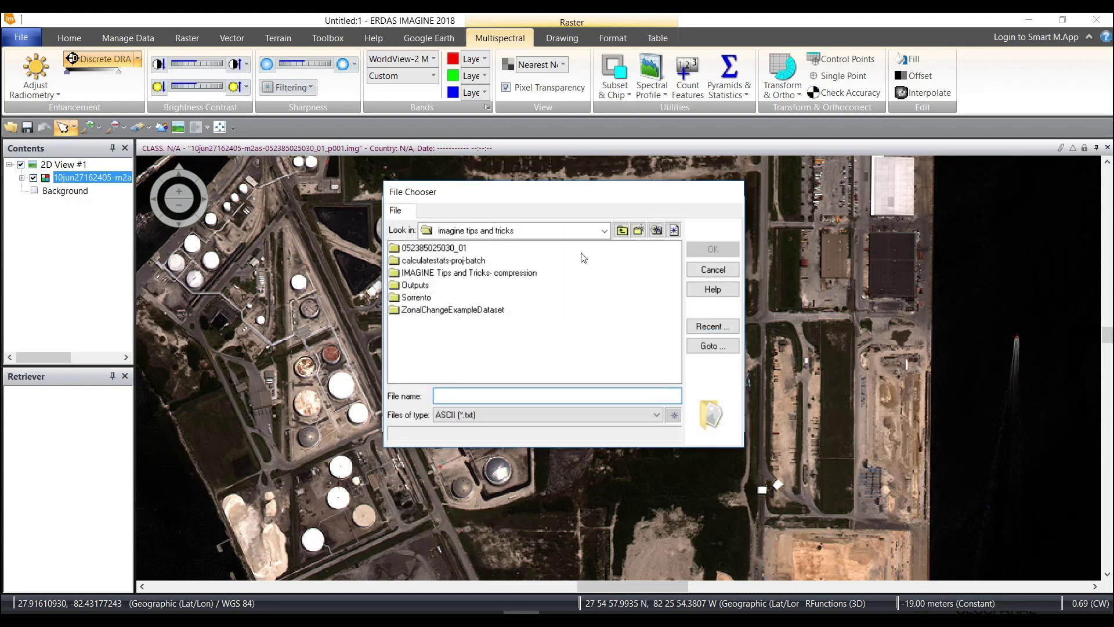
{"action": "double_click", "coordinate": [463, 249]}
{"action": "key", "text": "Return"}
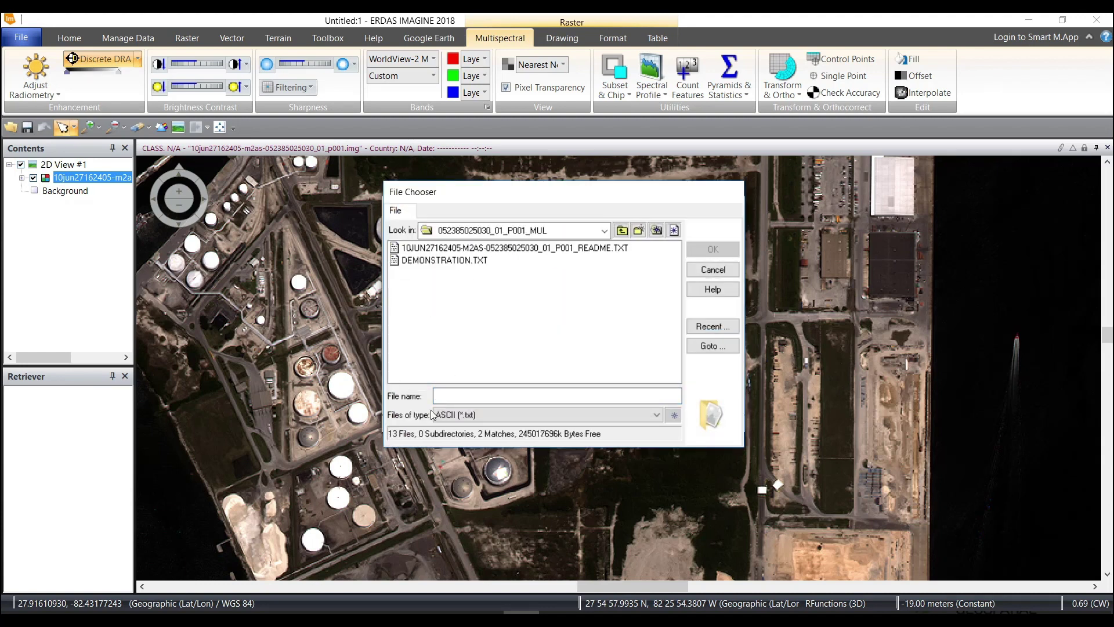
{"action": "left_click", "coordinate": [442, 414]}
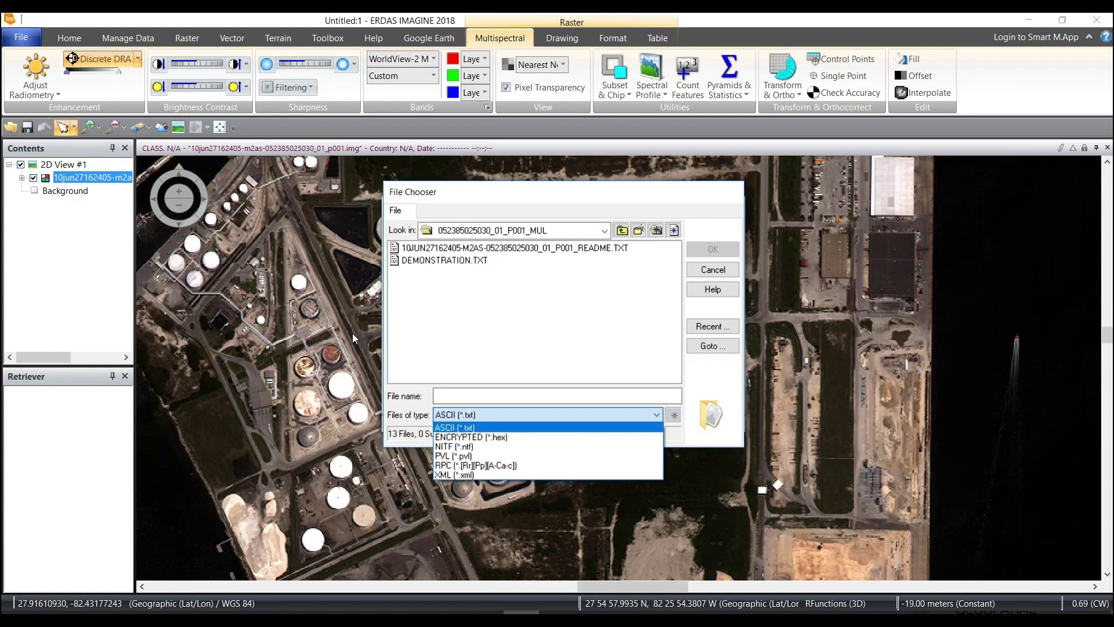
{"action": "left_click", "coordinate": [455, 465]}
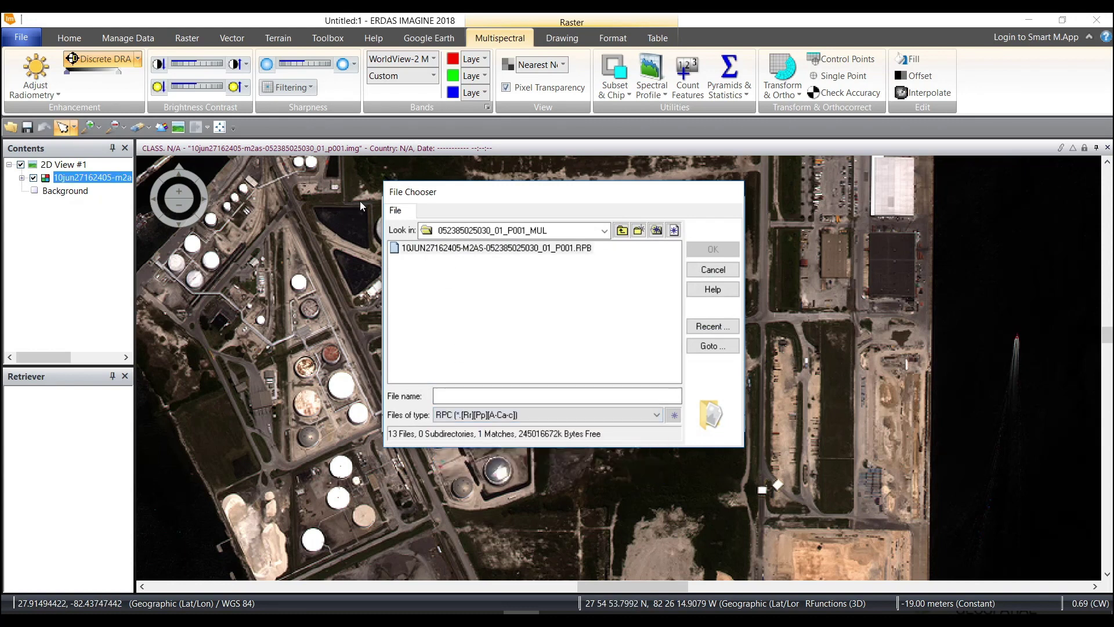
{"action": "left_click", "coordinate": [452, 249]}
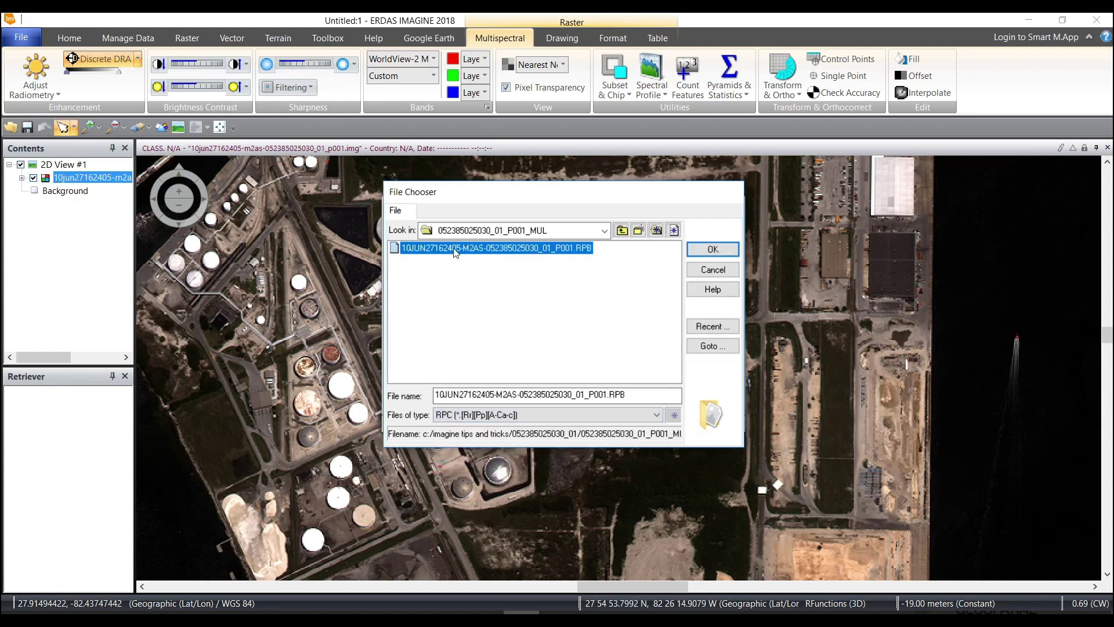
{"action": "left_click", "coordinate": [709, 250]}
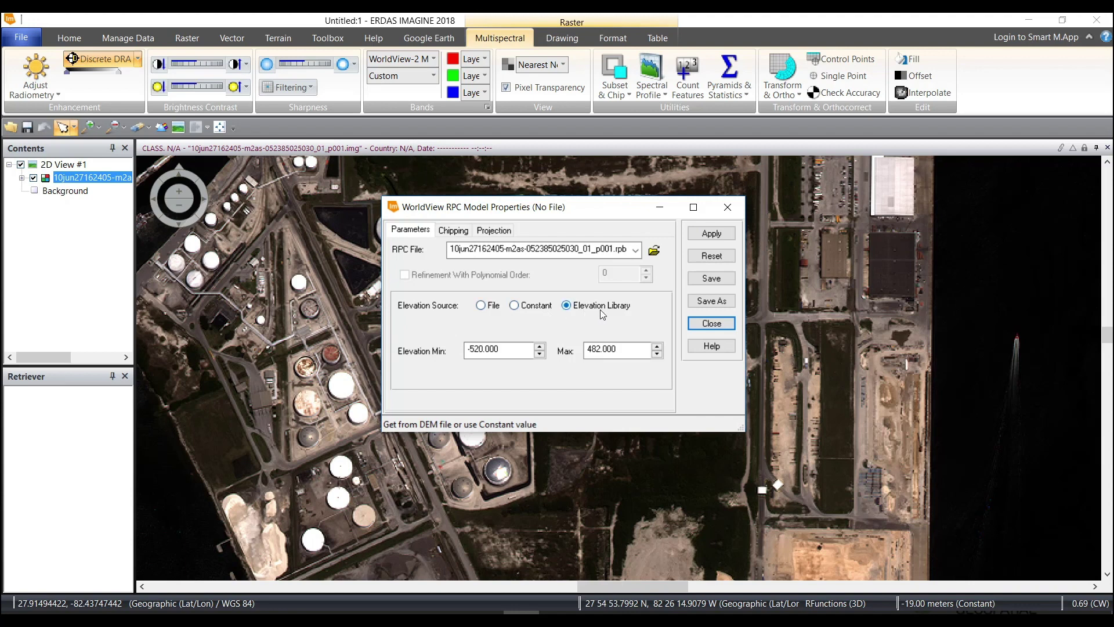
Step: Set the elevation source to the file globaldem2.jp2 in etc > globalterrainsources
{"action": "left_click", "coordinate": [481, 306]}
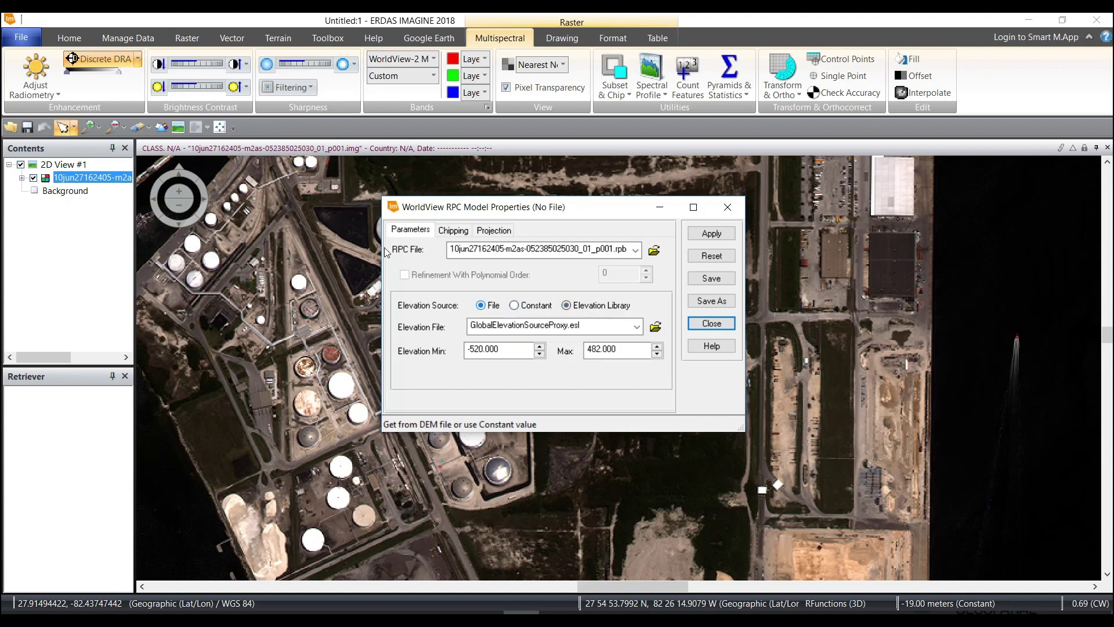
{"action": "left_click", "coordinate": [656, 327]}
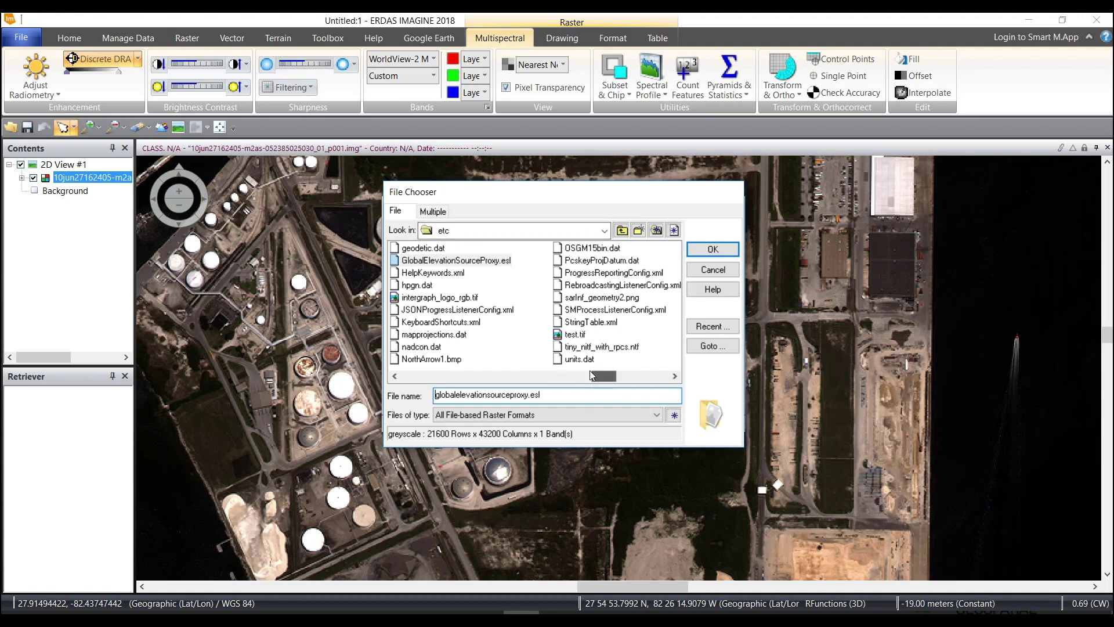
{"action": "left_click_drag", "start_coordinate": [604, 376], "coordinate": [521, 373]}
{"action": "left_click", "coordinate": [604, 230]}
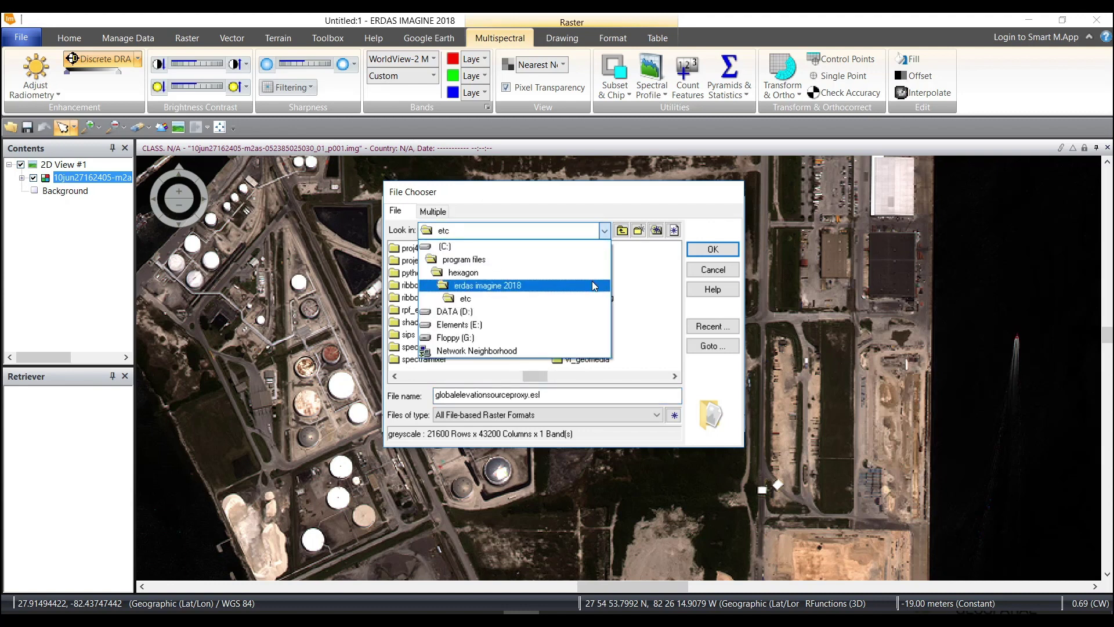
{"action": "left_click", "coordinate": [592, 299]}
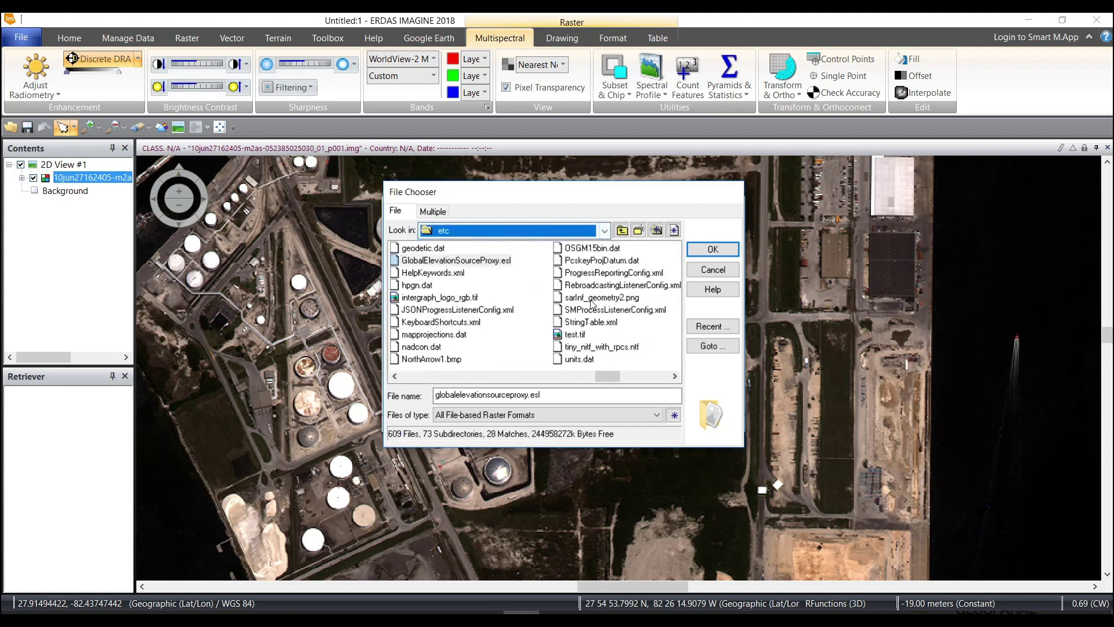
{"action": "left_click_drag", "start_coordinate": [600, 377], "coordinate": [486, 385]}
{"action": "double_click", "coordinate": [423, 298]}
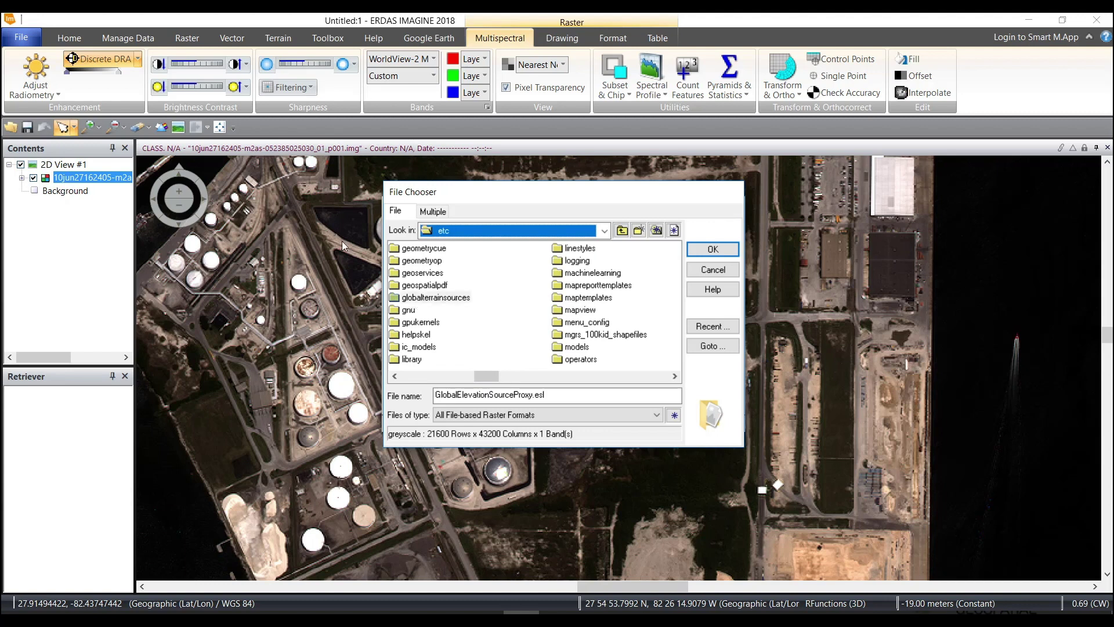
{"action": "left_click", "coordinate": [423, 249]}
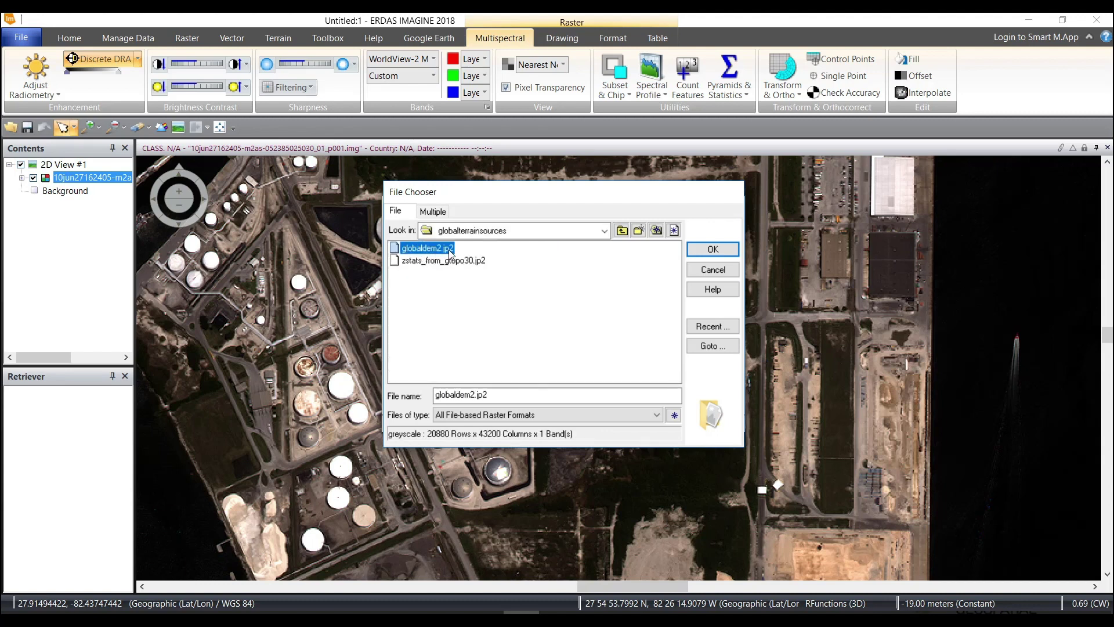
{"action": "left_click", "coordinate": [720, 270]}
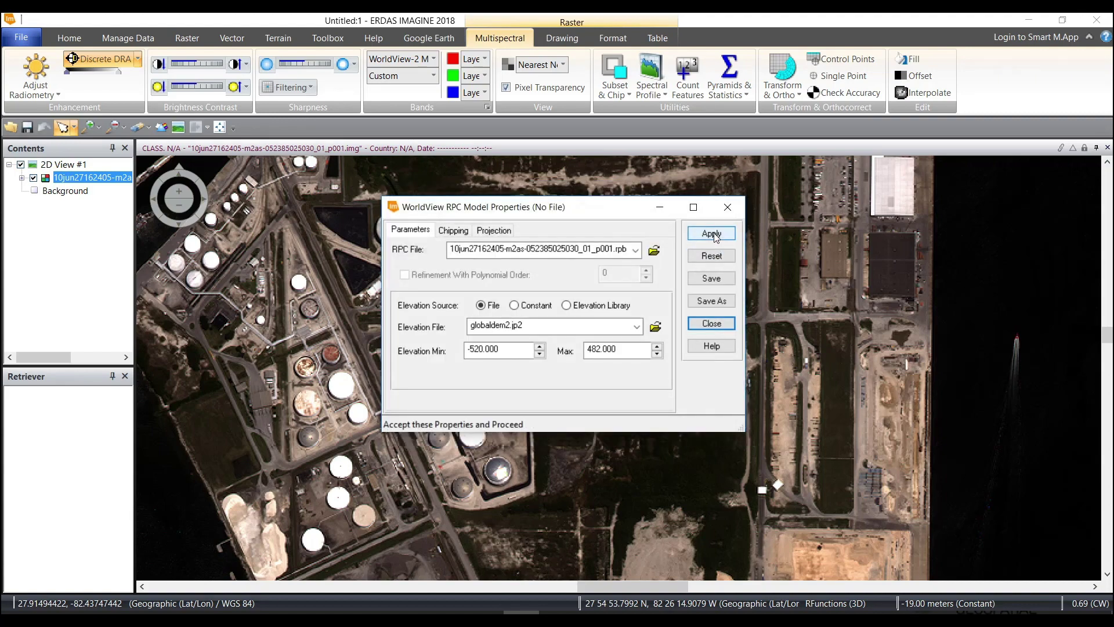
Step: Apply the RPC model, disable 'Resample to output file?', enable 'Update Calibration', and run it
{"action": "left_click", "coordinate": [713, 234]}
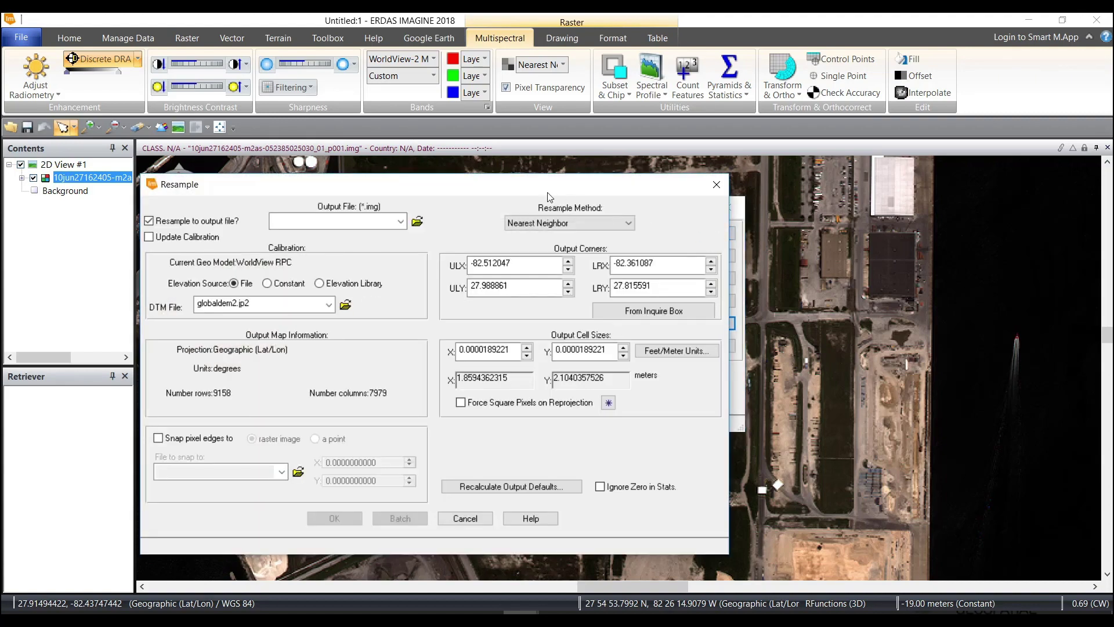
{"action": "left_click_drag", "start_coordinate": [548, 192], "coordinate": [664, 177]}
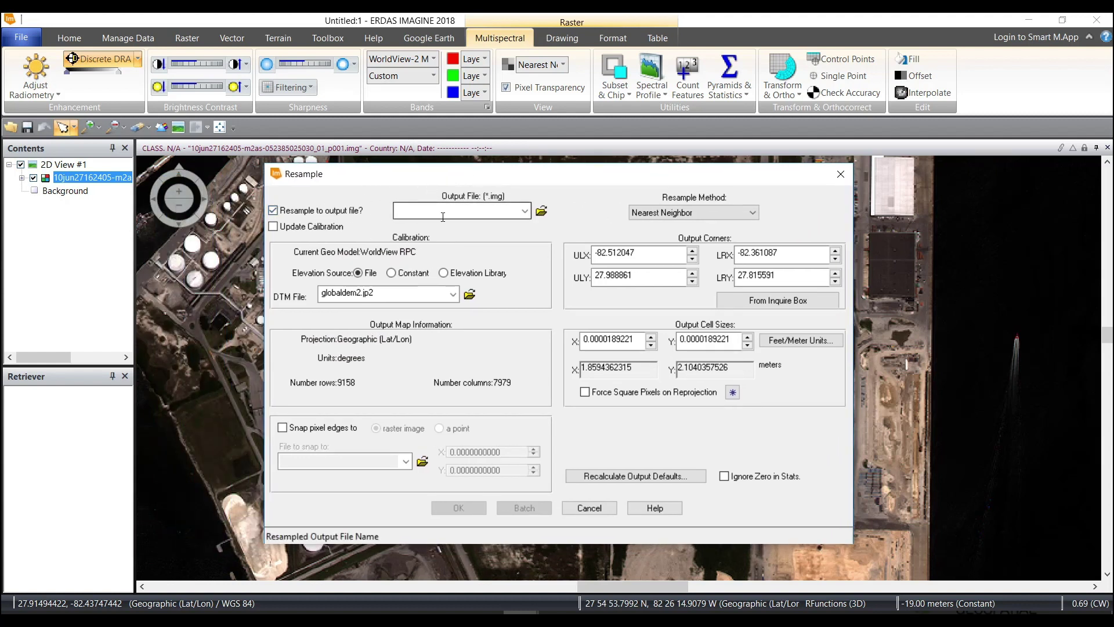
{"action": "left_click", "coordinate": [273, 210]}
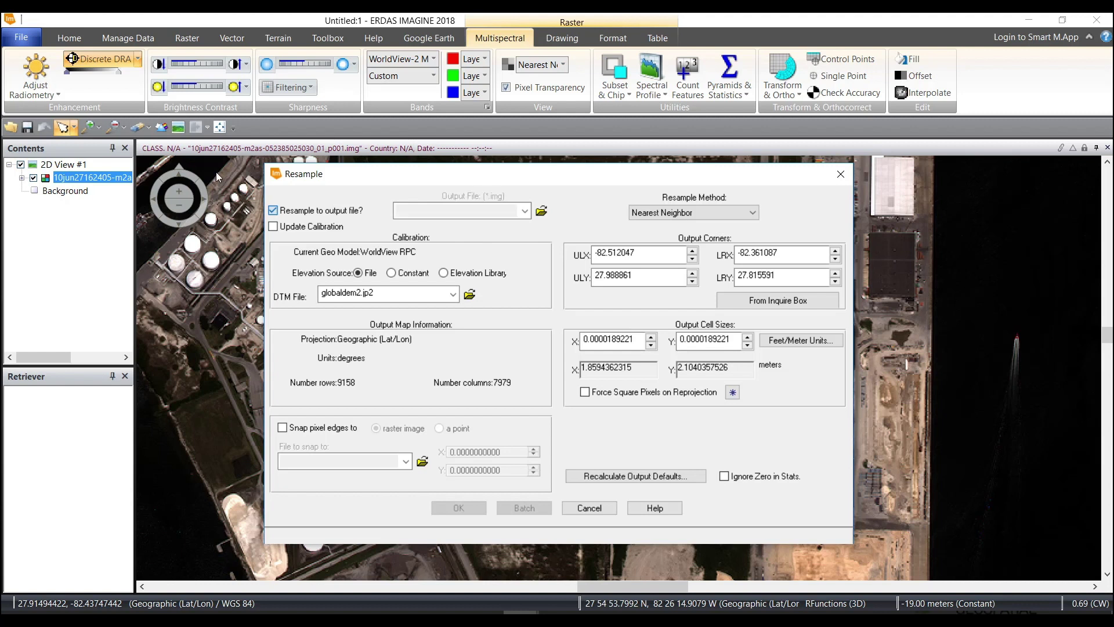
{"action": "left_click", "coordinate": [274, 227]}
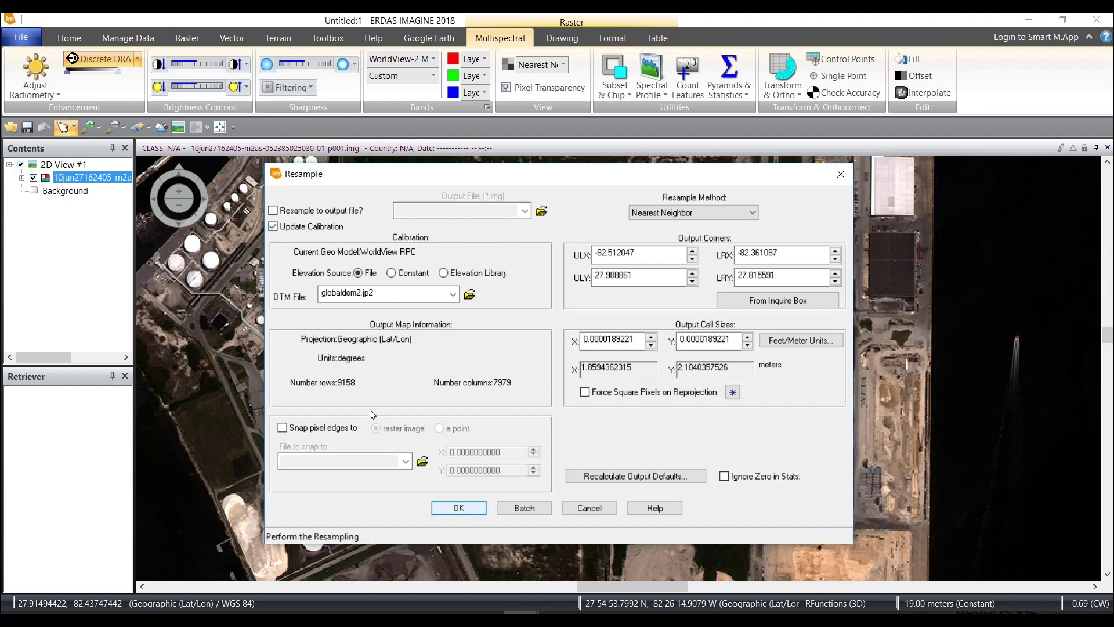
{"action": "left_click", "coordinate": [462, 508]}
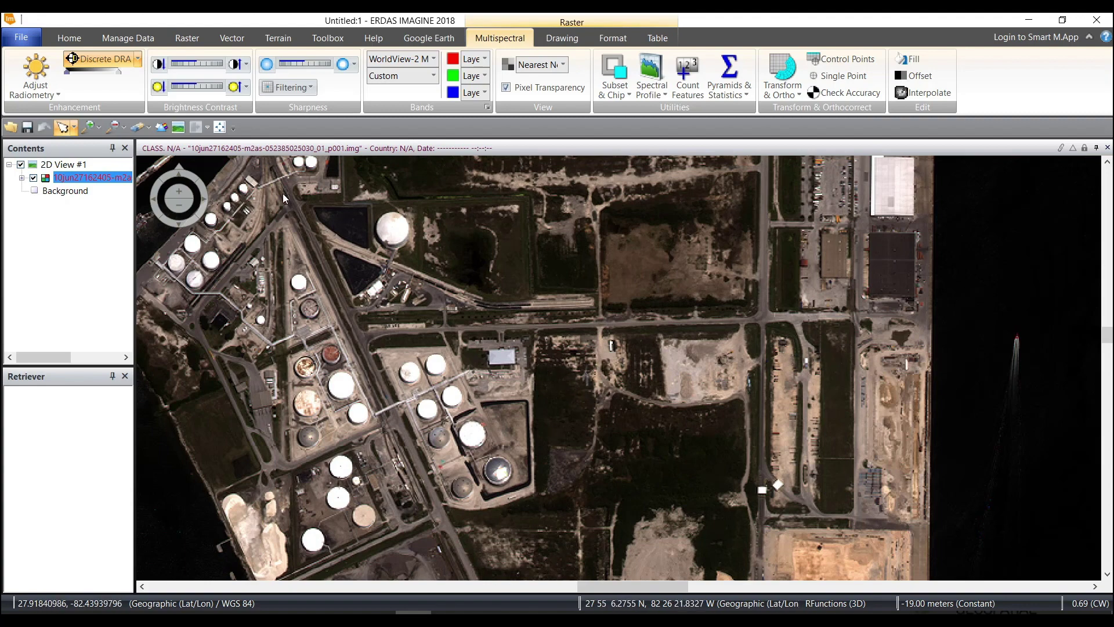
Step: Clear the view, saving the calibrated image, then select the Outputs .img and show its raster options
{"action": "left_click", "coordinate": [142, 127]}
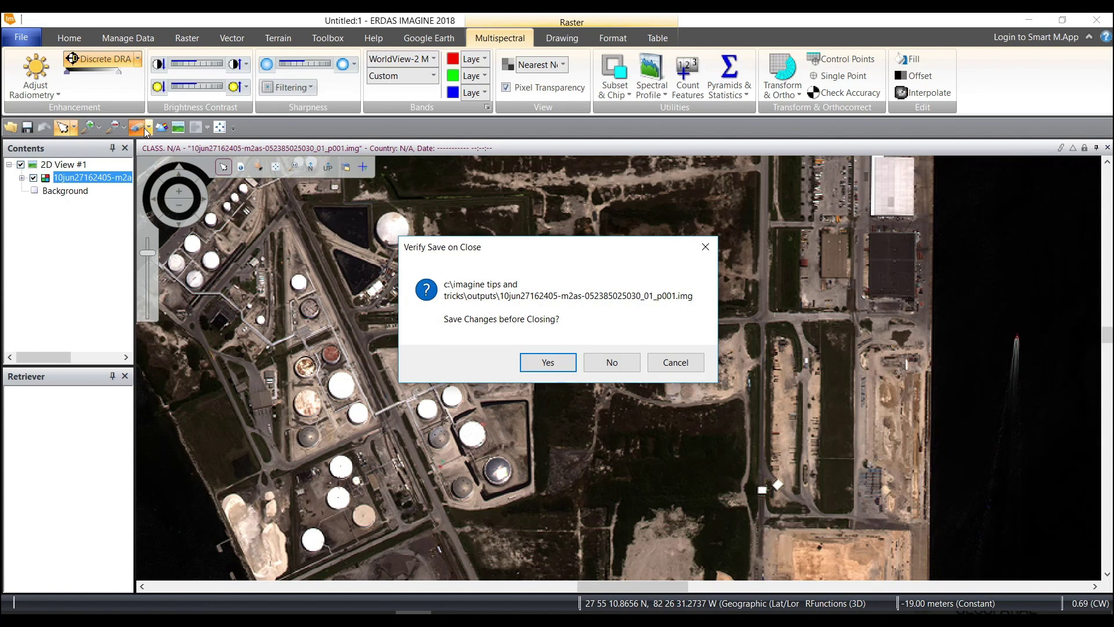
{"action": "left_click", "coordinate": [562, 362]}
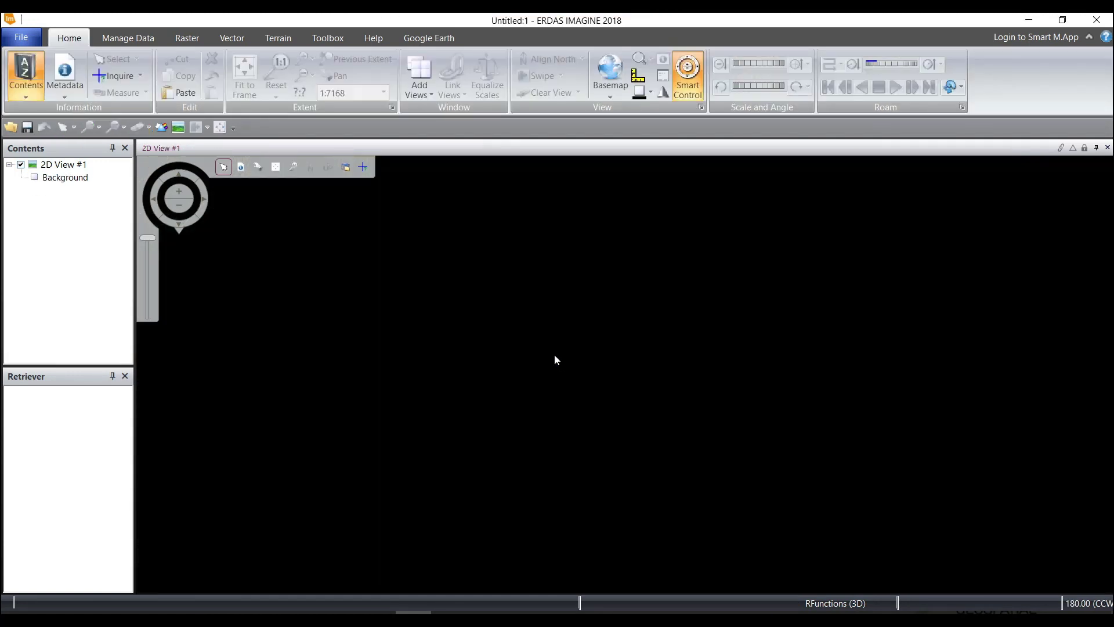
{"action": "right_click", "coordinate": [672, 282]}
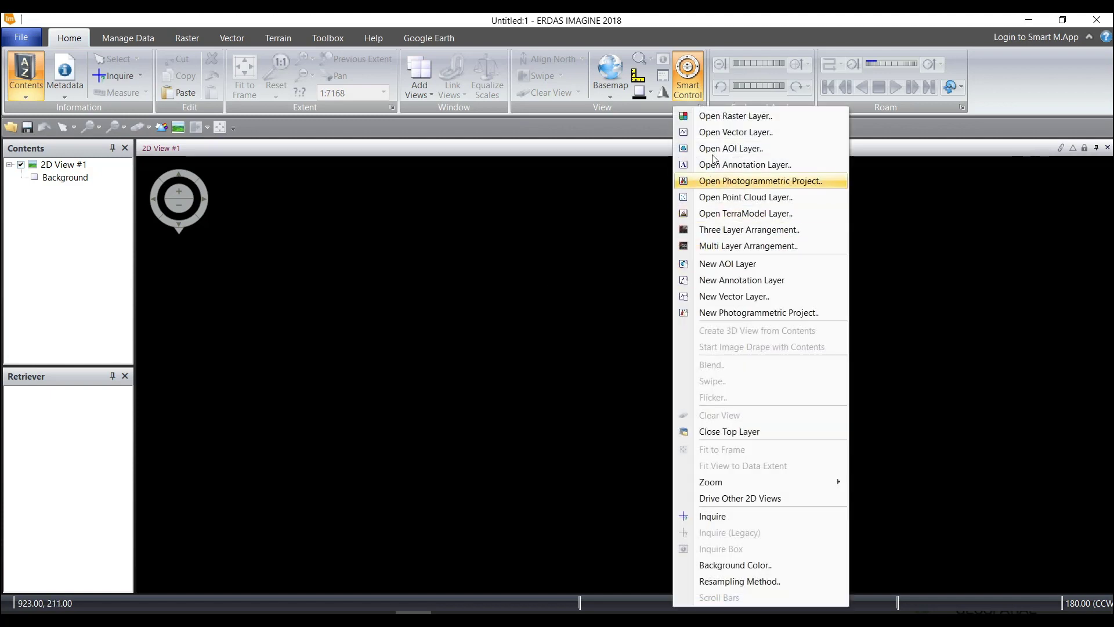
{"action": "left_click", "coordinate": [709, 111]}
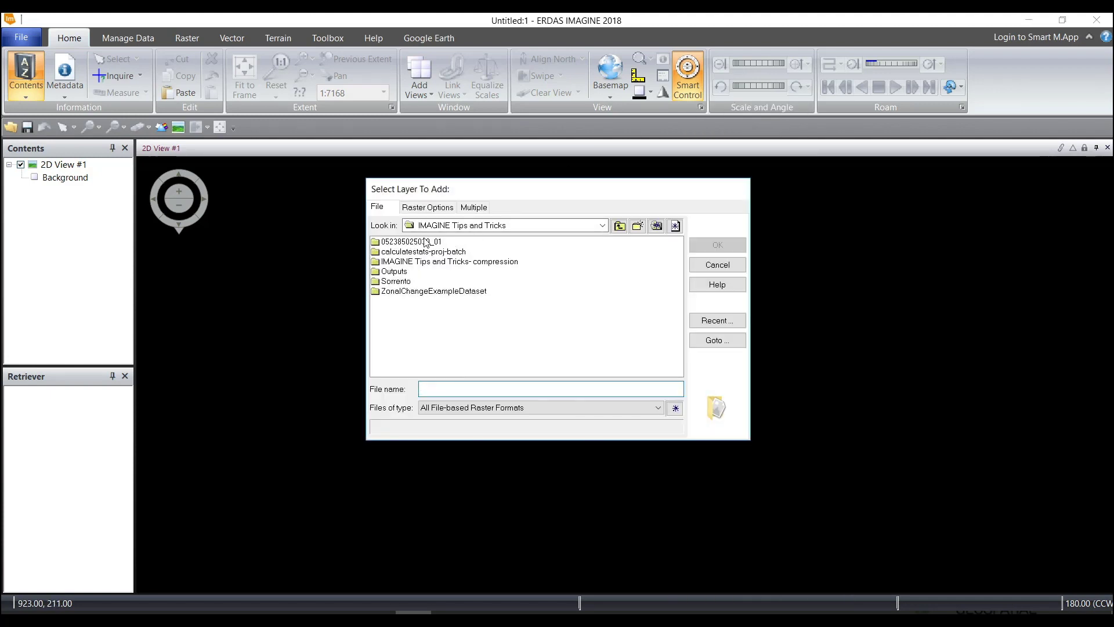
{"action": "double_click", "coordinate": [400, 271]}
{"action": "left_click", "coordinate": [406, 246]}
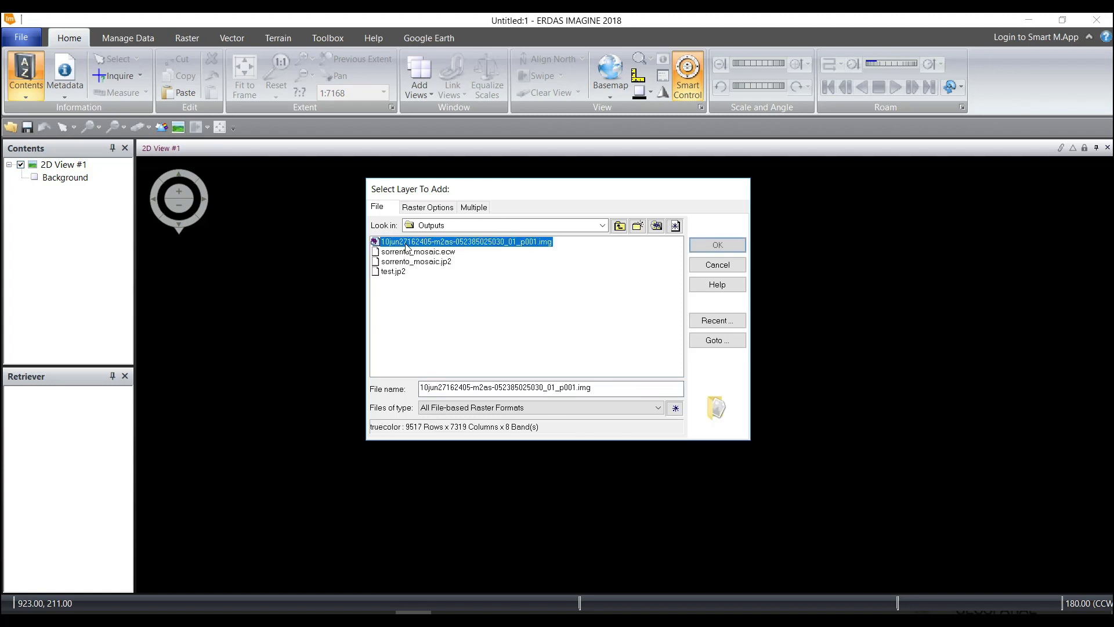
{"action": "left_click", "coordinate": [420, 209]}
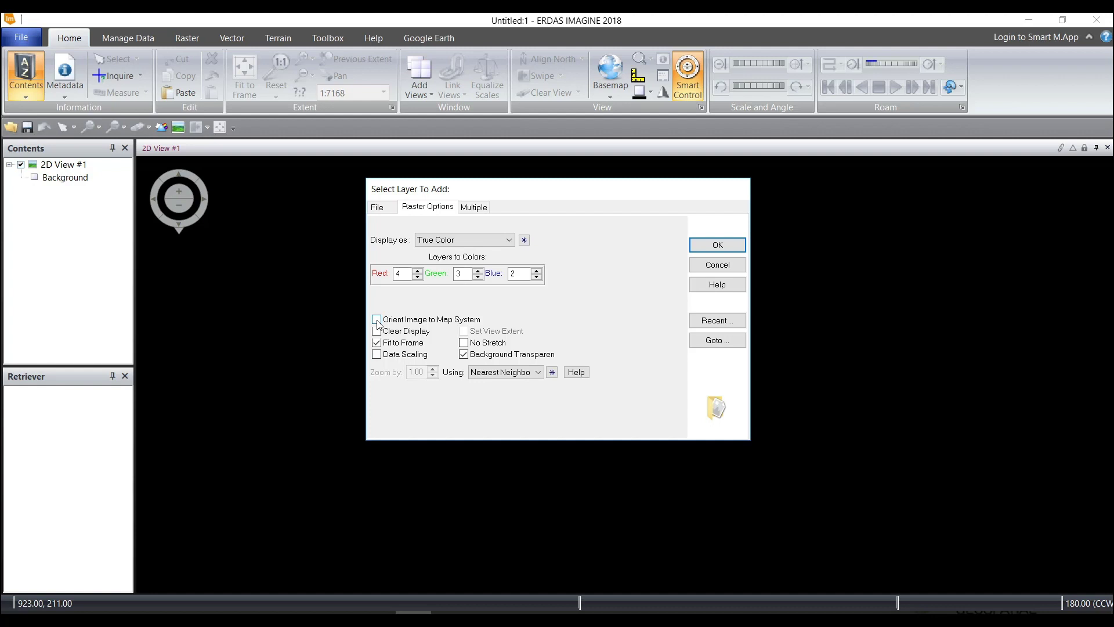
Step: Add the calibrated Outputs image at 1:1 zoom with Discrete DRA turned on
{"action": "left_click", "coordinate": [718, 244]}
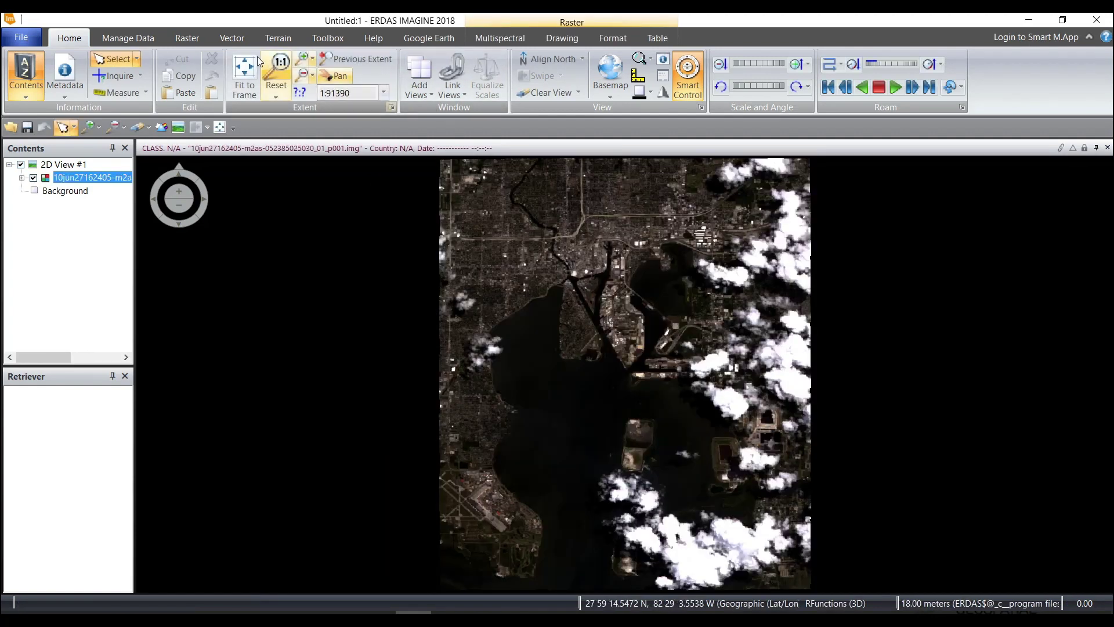
{"action": "left_click", "coordinate": [281, 62]}
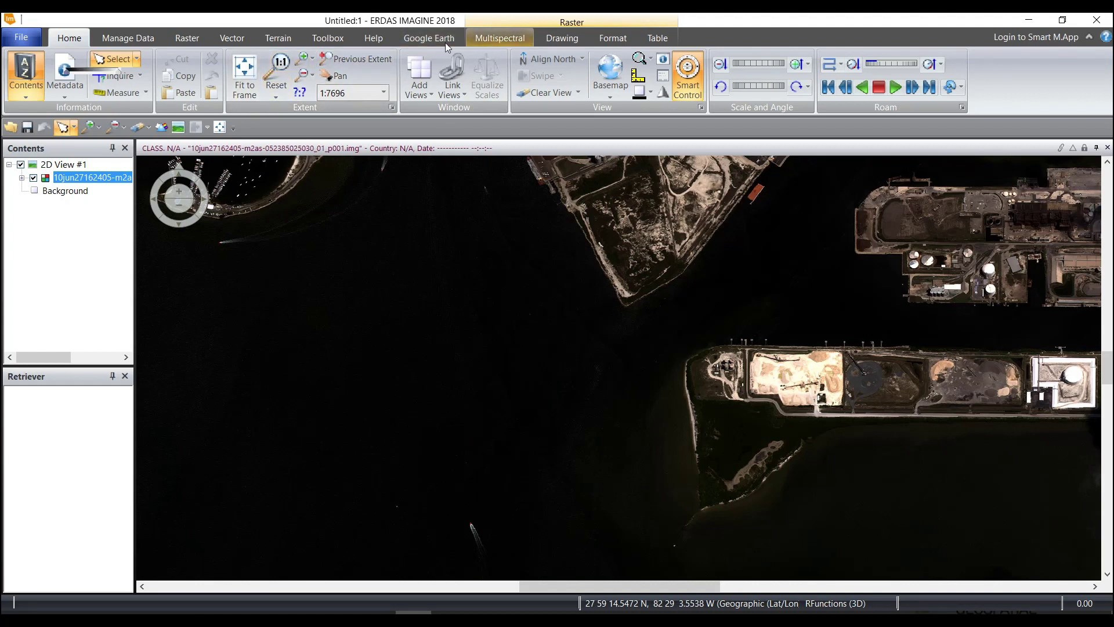
{"action": "left_click", "coordinate": [498, 38]}
{"action": "left_click", "coordinate": [74, 69]}
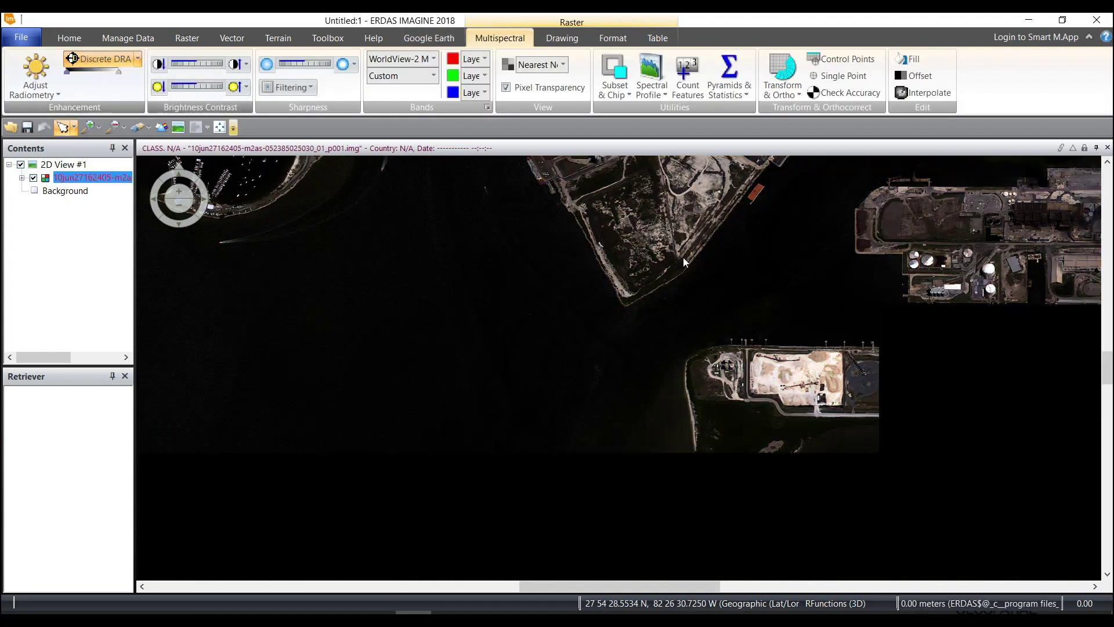
Step: Pan across the orthorectified scene, including the tank farm, then fit the whole image to the frame
{"action": "left_click_drag", "start_coordinate": [888, 251], "coordinate": [456, 433]}
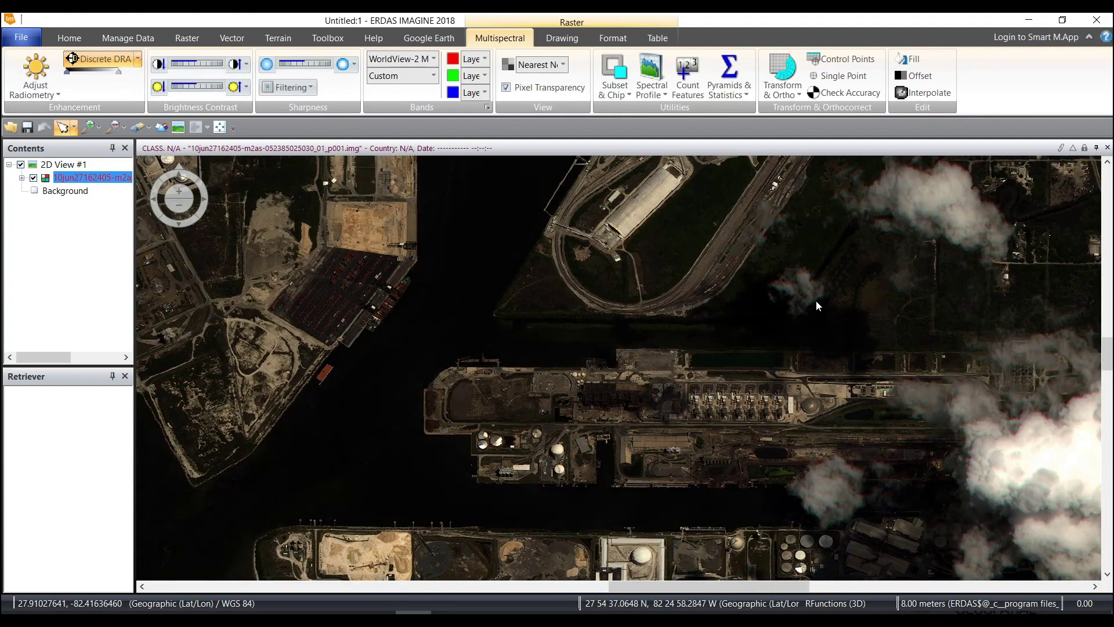
{"action": "left_click_drag", "start_coordinate": [731, 305], "coordinate": [786, 487]}
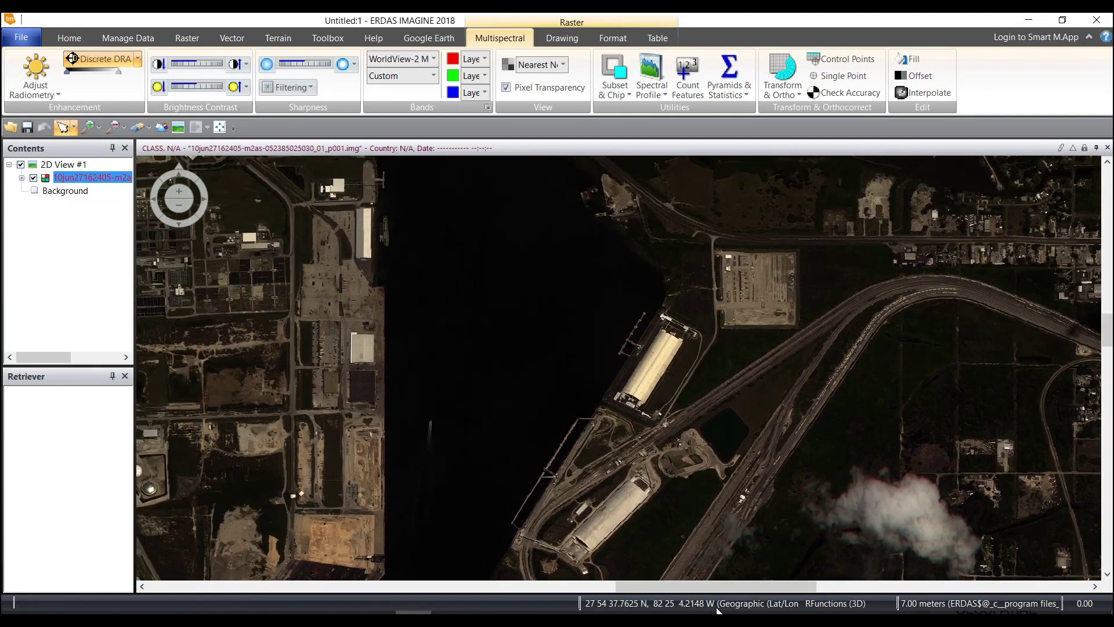
{"action": "left_click_drag", "start_coordinate": [406, 293], "coordinate": [667, 380]}
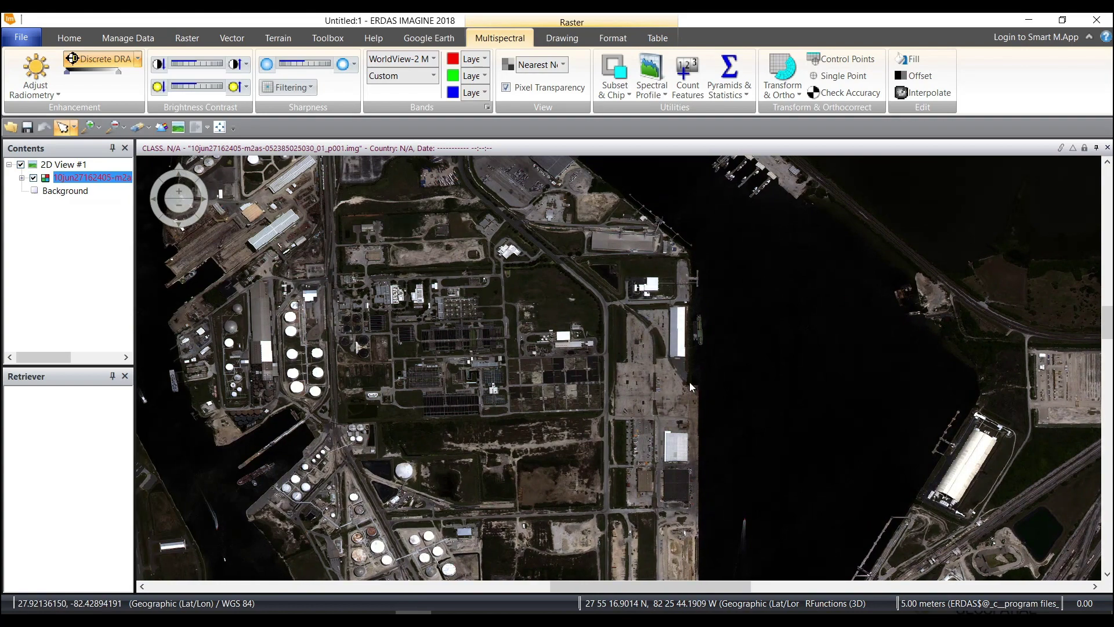
{"action": "left_click", "coordinate": [219, 127]}
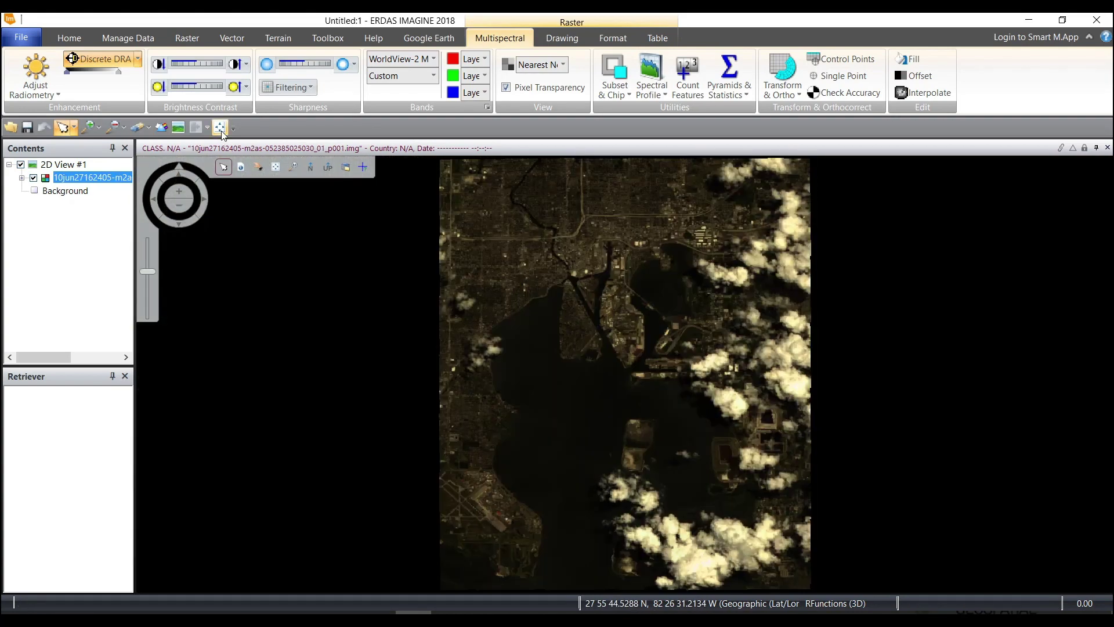